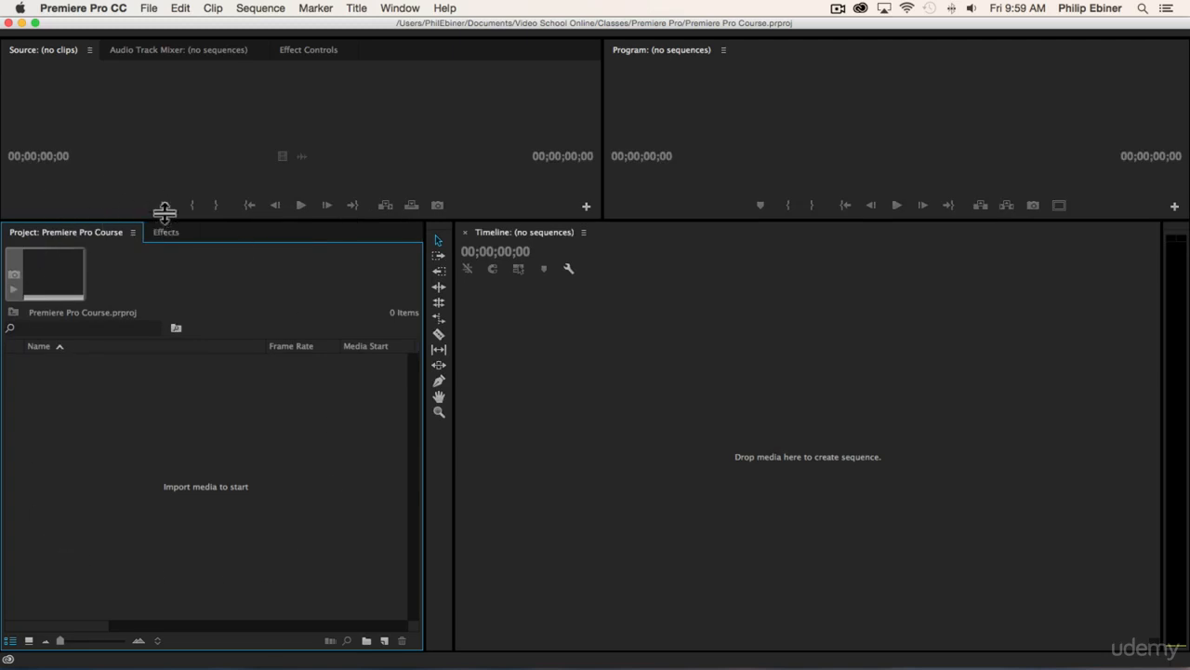
- Enlarge the project and timeline area by raising the divider beneath the source and program monitors
left_click_drag(165, 220, 165, 164)
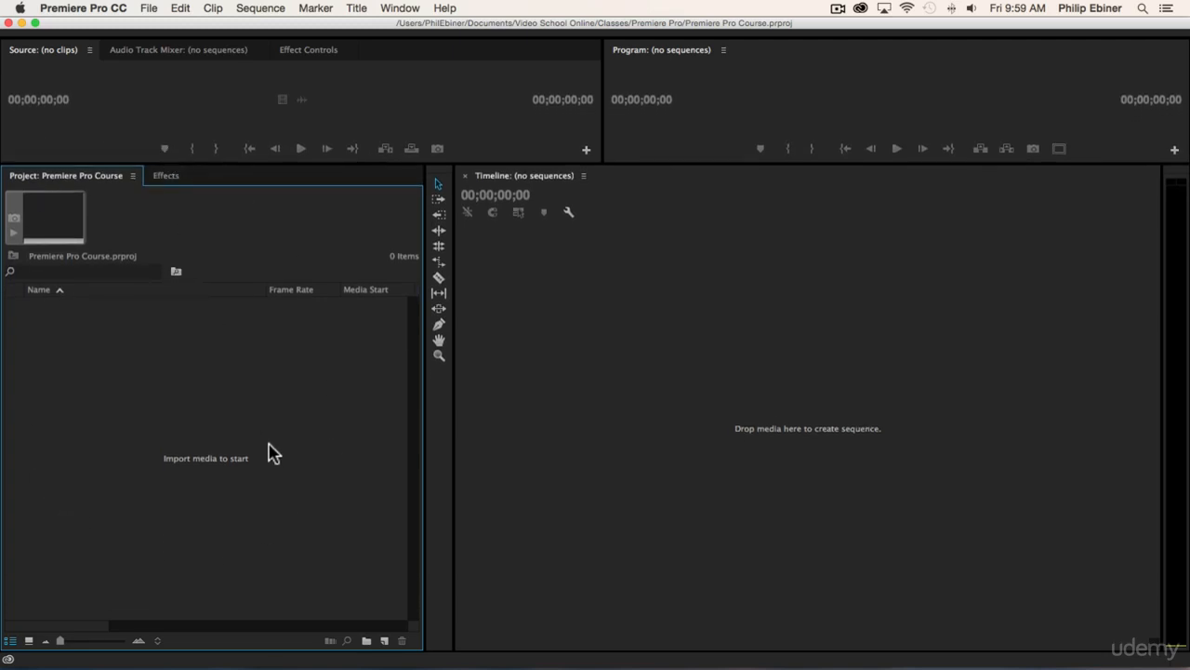
double_click(179, 428)
left_click(1013, 649)
left_click(151, 9)
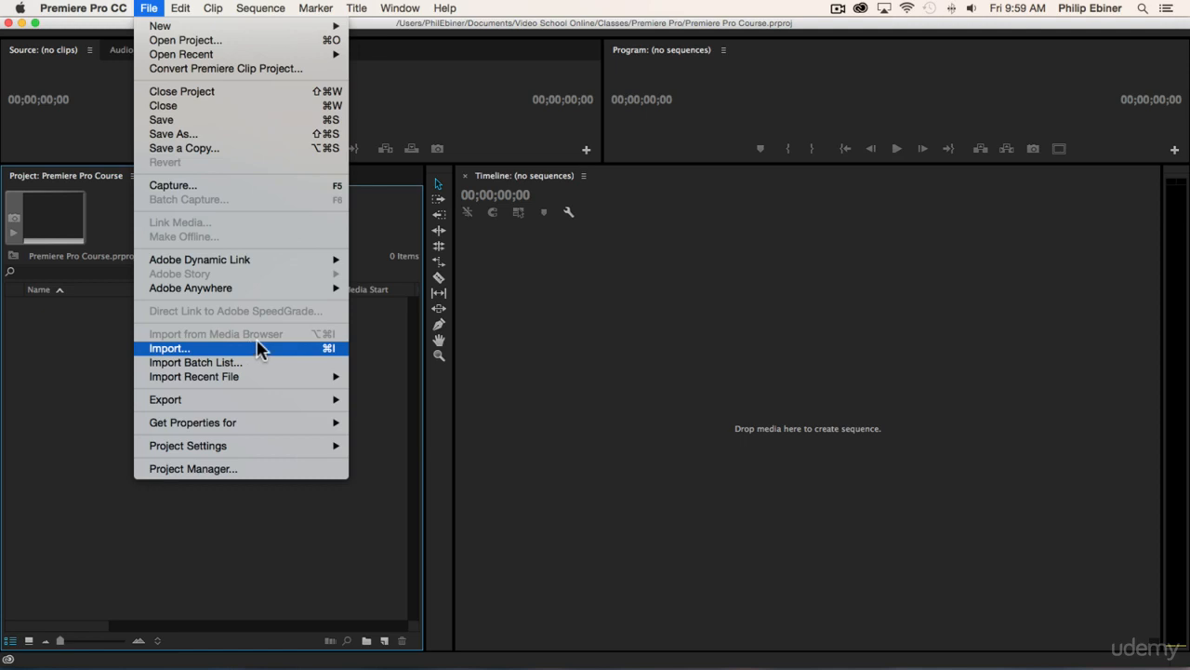
left_click(66, 352)
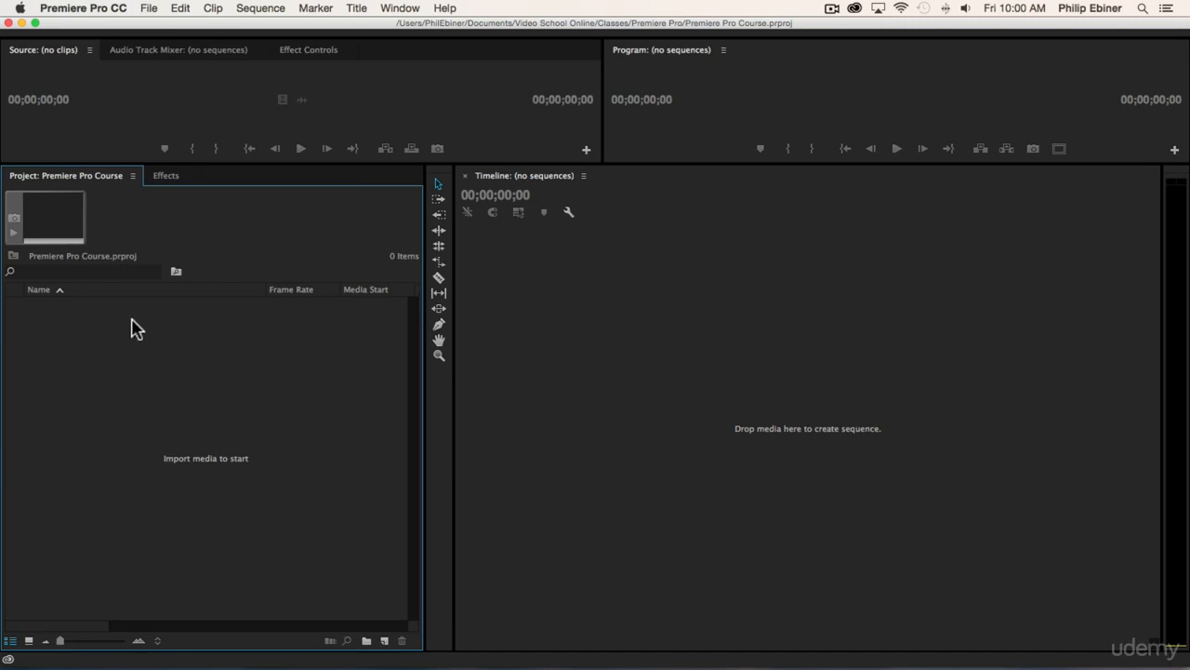
key("super+Tab")
- Start a media import, look through the subfolders of the Premiere Pro Resources folder, and open Video Clips
double_click(206, 420)
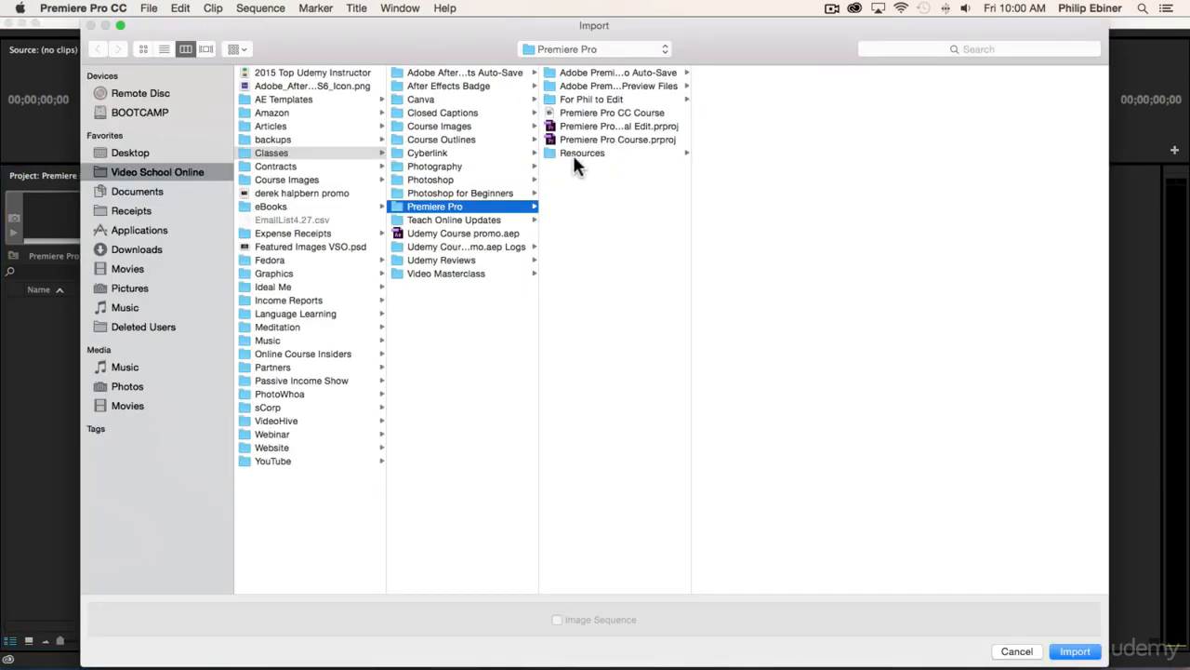
left_click(581, 152)
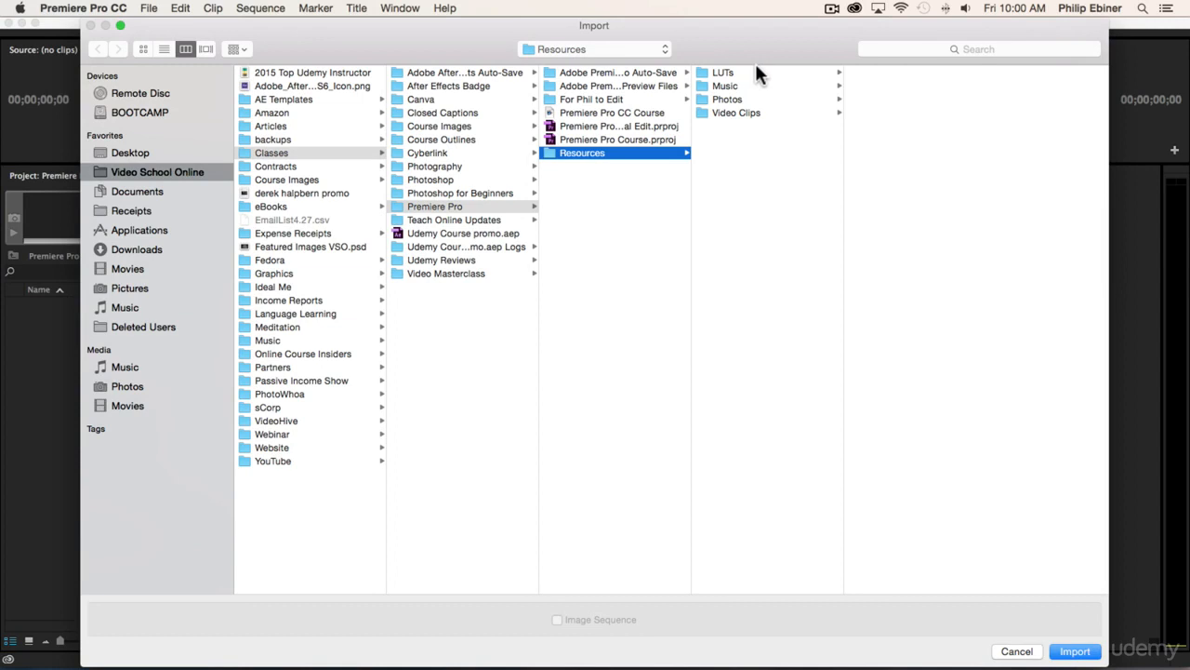
left_click(726, 112)
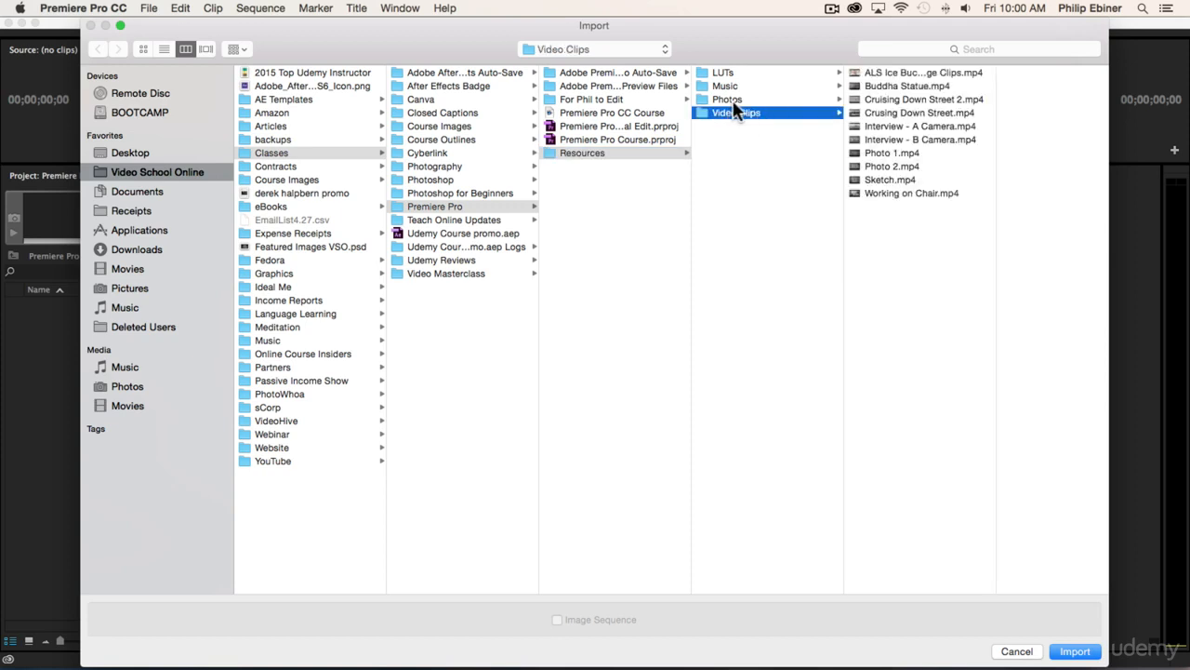
left_click(732, 100)
left_click(738, 86)
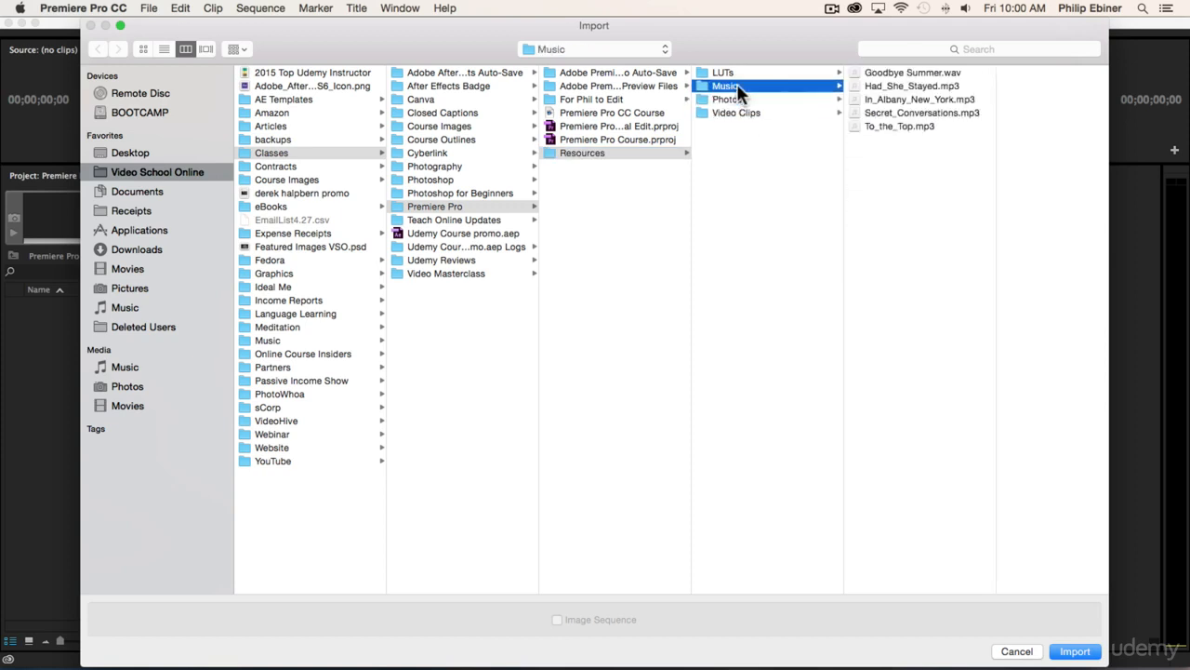
left_click(722, 74)
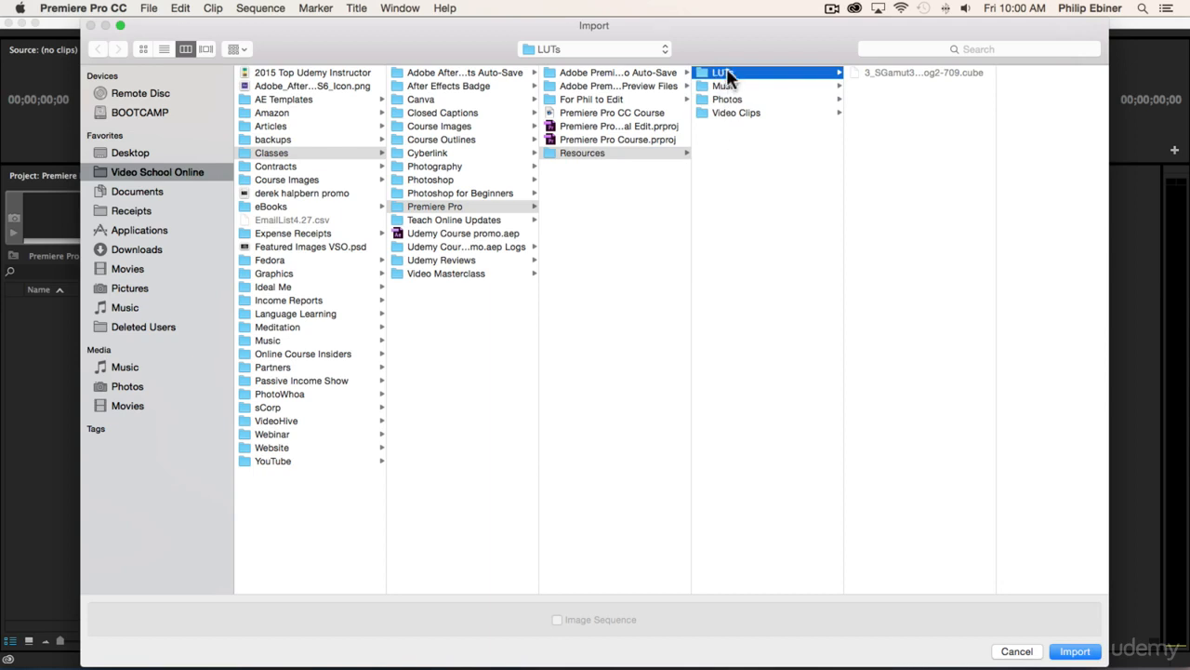
left_click(733, 110)
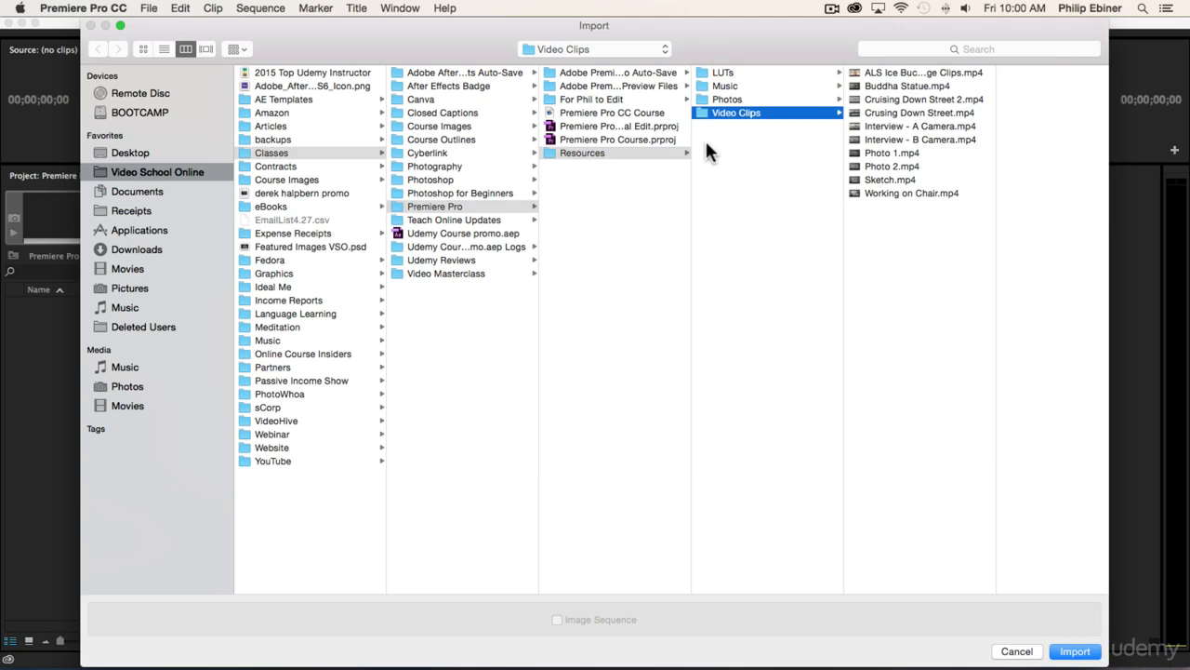
- Select the whole range of files from ALS Ice Bucket Challenge Clips.mp4 to Working on Chair.mp4, and clear the selection
left_click(921, 127)
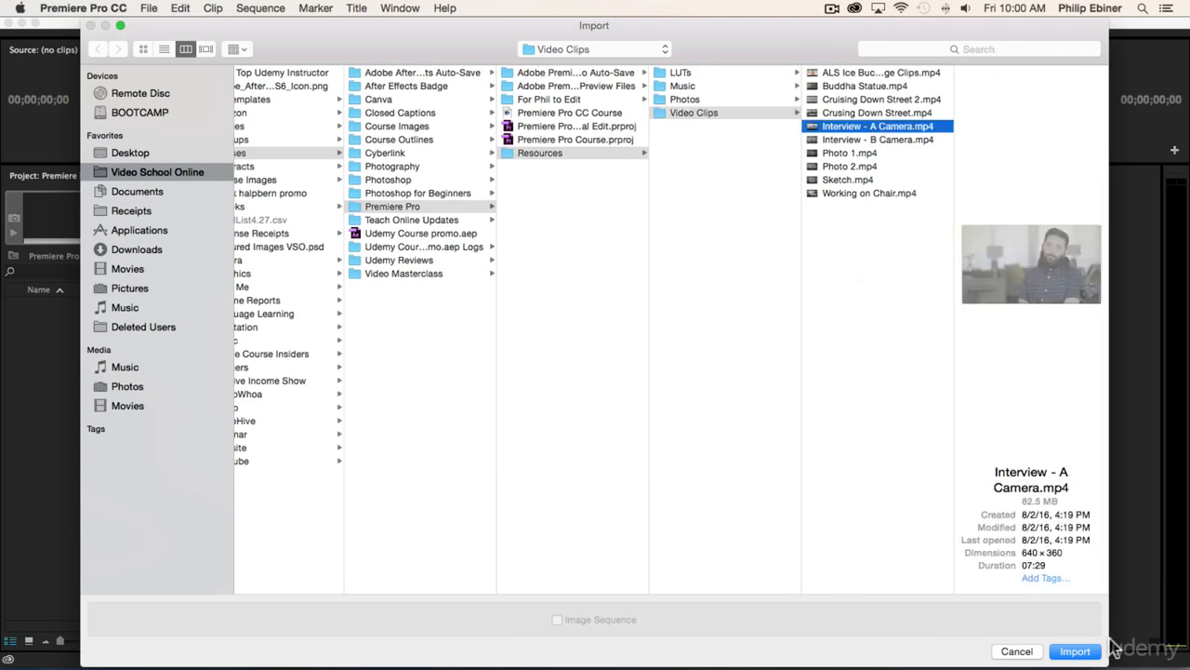
left_click(841, 74)
left_click(842, 192, "shift")
left_click(862, 231)
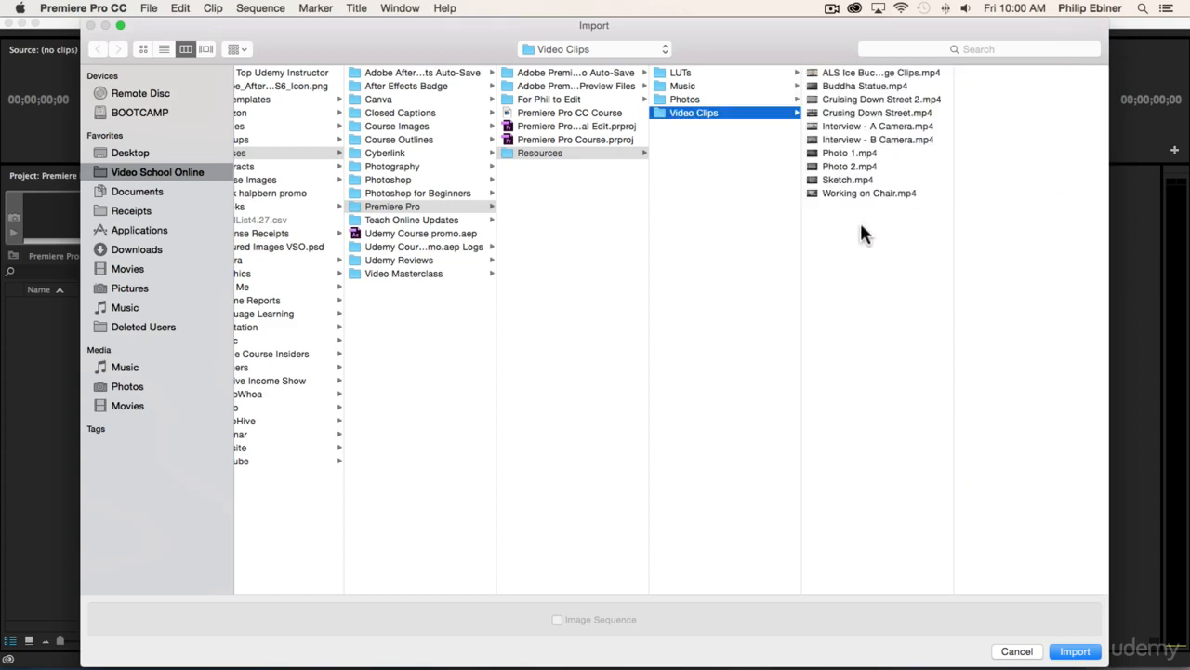
left_click(835, 72)
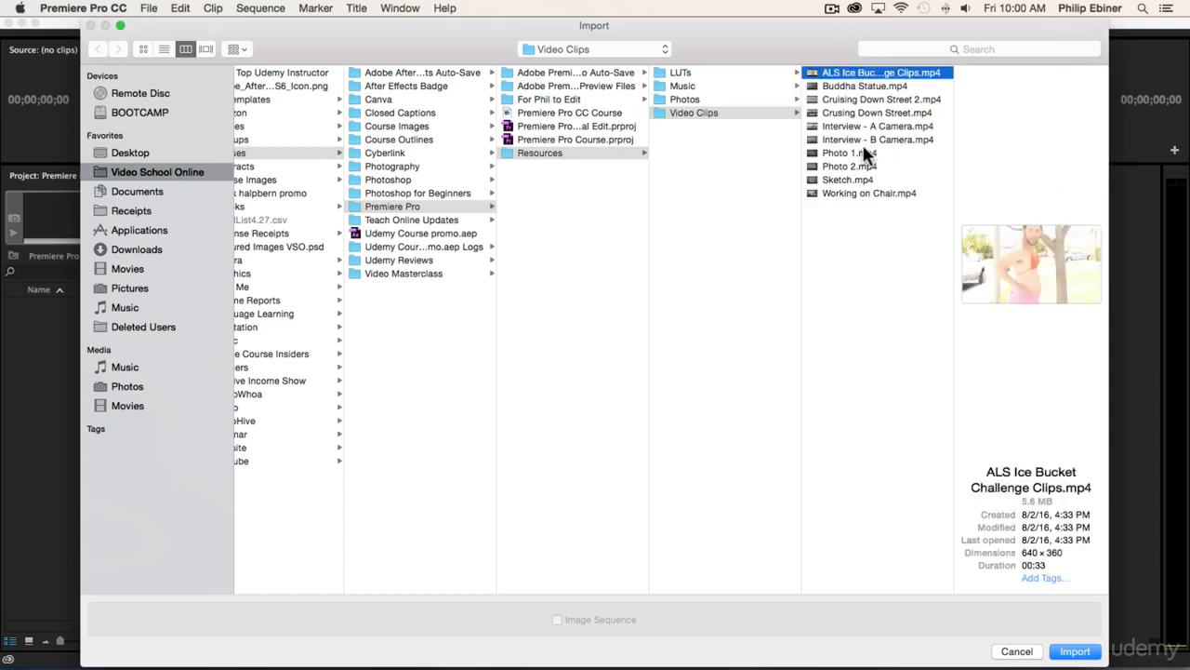
left_click(853, 191, "shift")
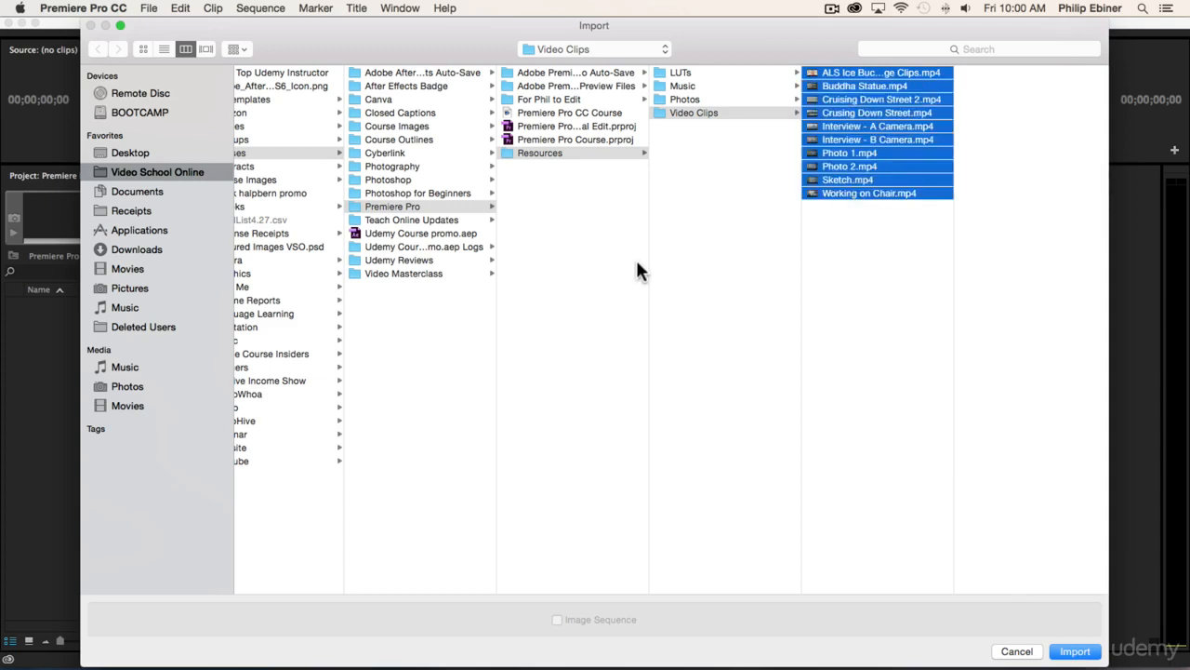
left_click(810, 319)
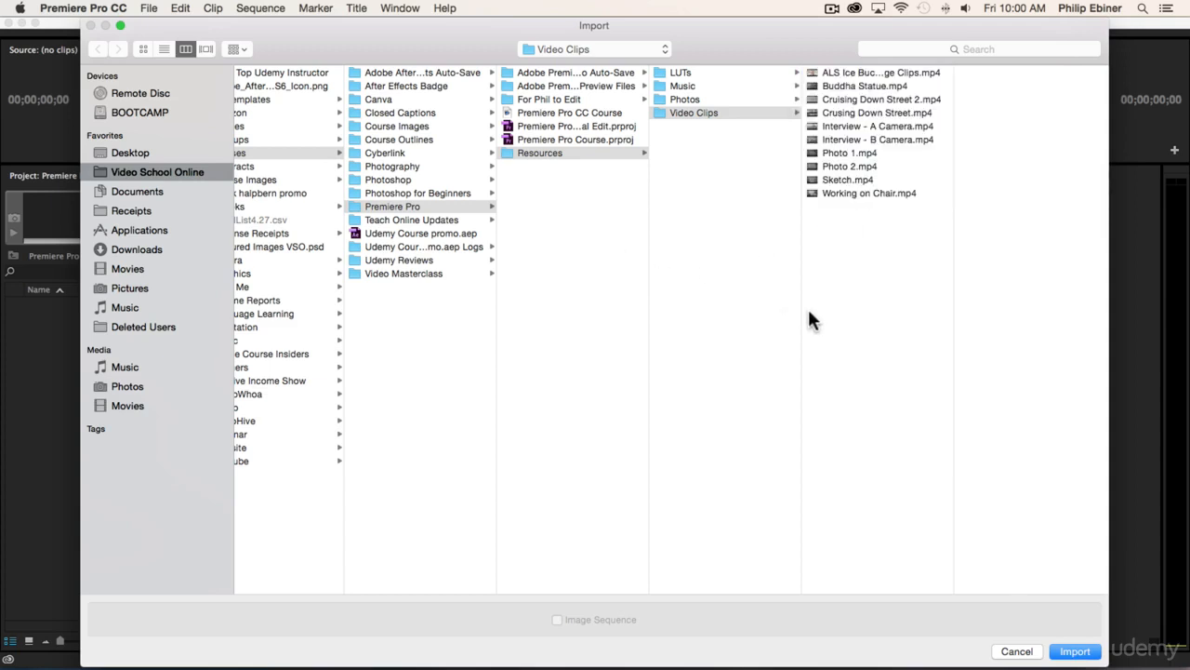
- Select only Interview - A Camera.mp4, Interview - B Camera.mp4, Sketch.mp4 and Working on Chair.mp4 together
left_click(859, 127)
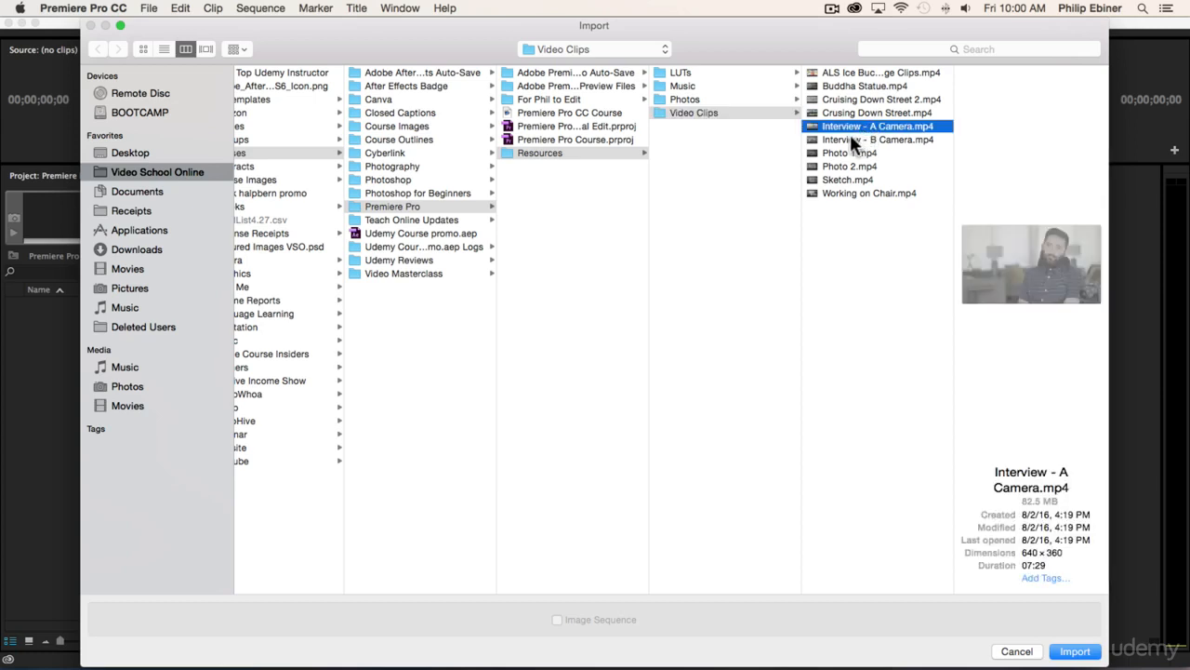
left_click(849, 135, "shift")
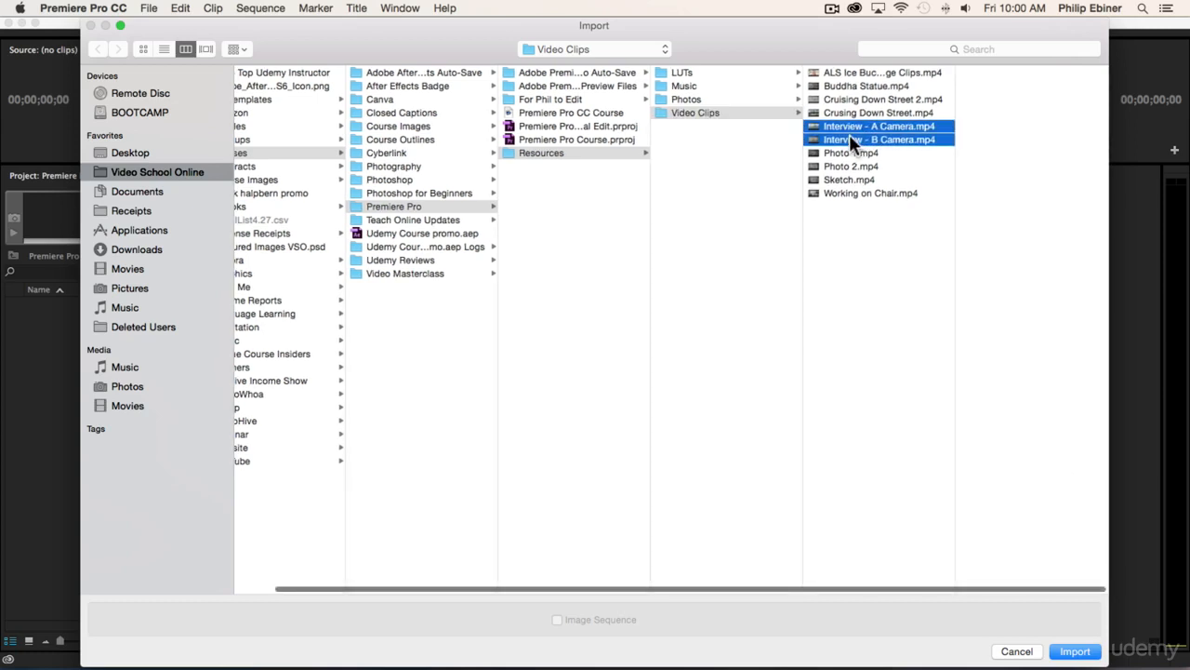
left_click(840, 179, "super")
left_click(842, 192, "super")
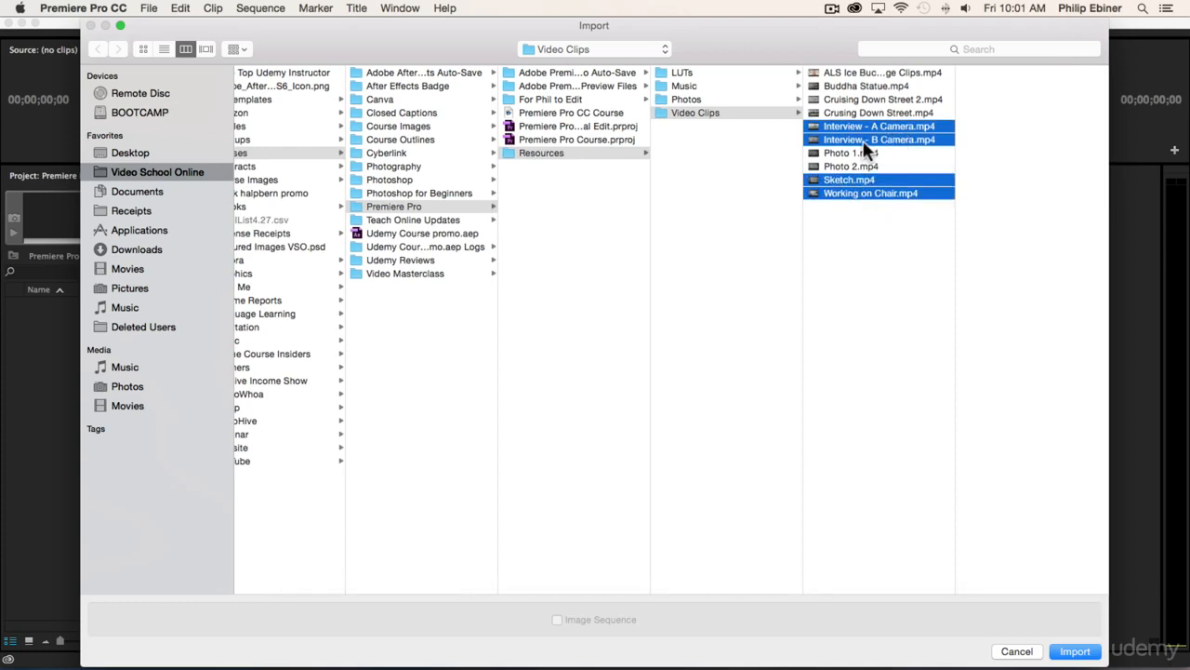
- Import every file in Video Clips, from ALS Ice Bucket Challenge Clips.mp4 through Working on Chair.mp4, and deselect the imported clips
left_click(849, 73)
left_click(855, 191, "shift")
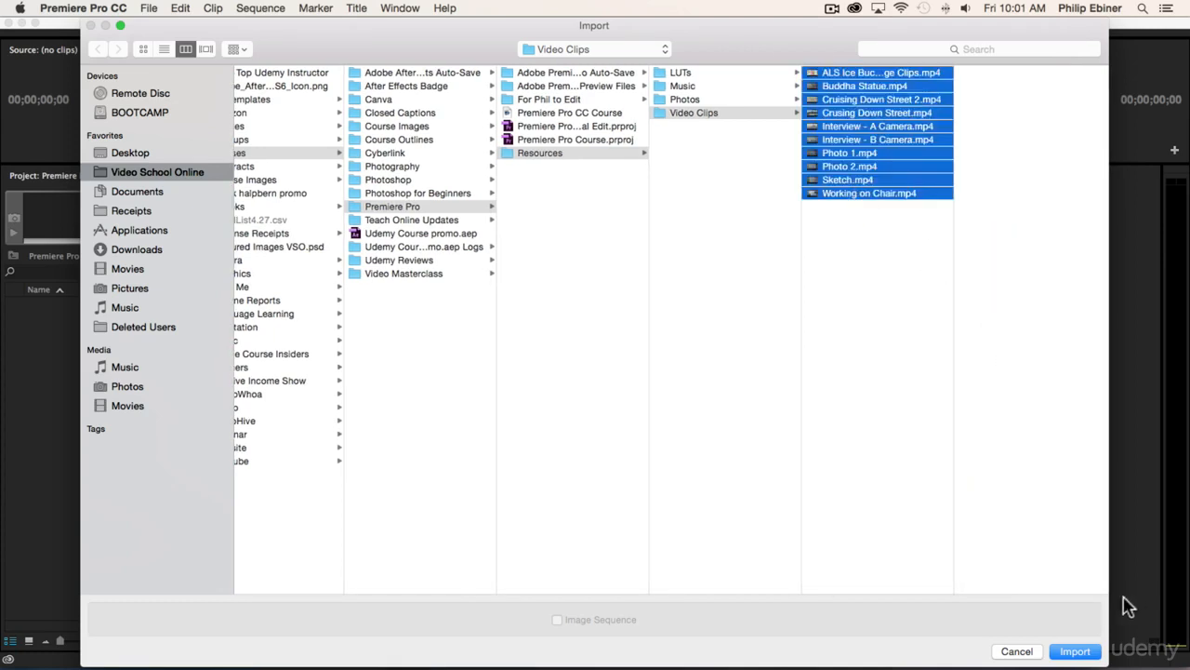
left_click(1074, 650)
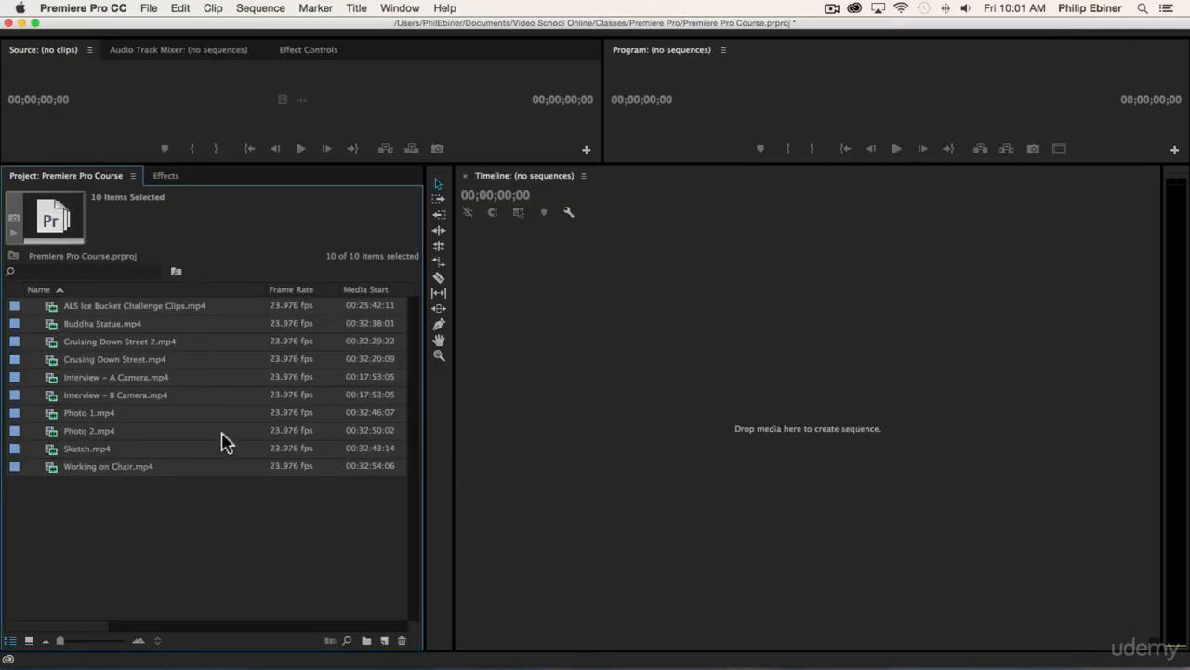
left_click(200, 523)
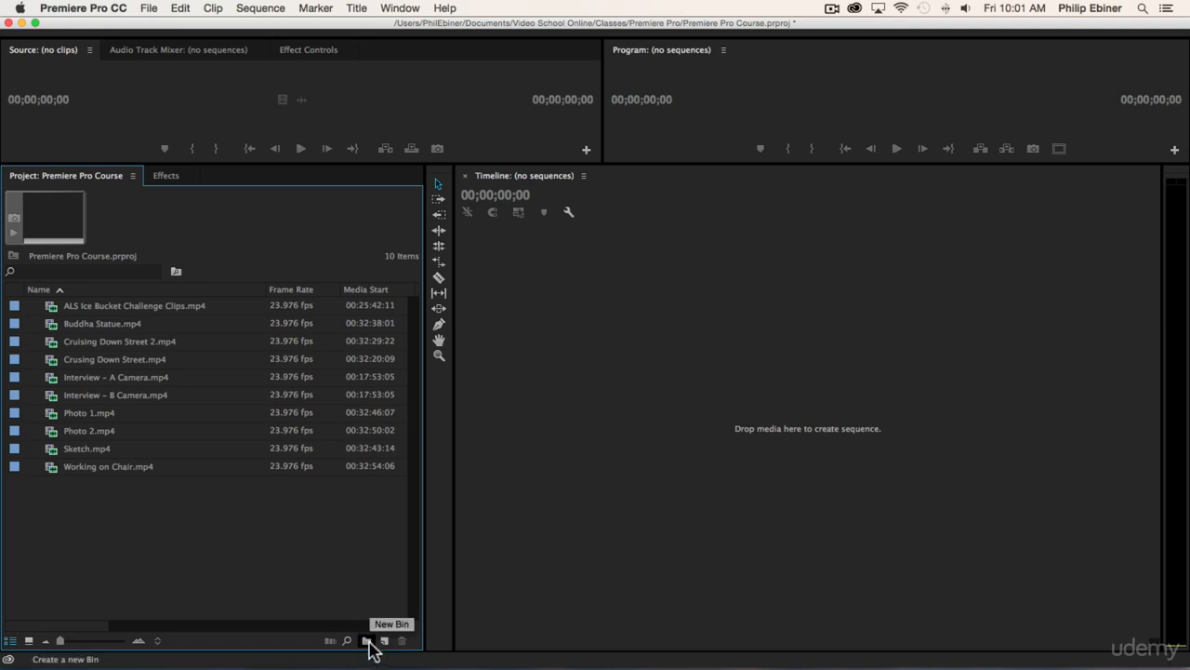
- Create a new bin named Video in the project
right_click(65, 538)
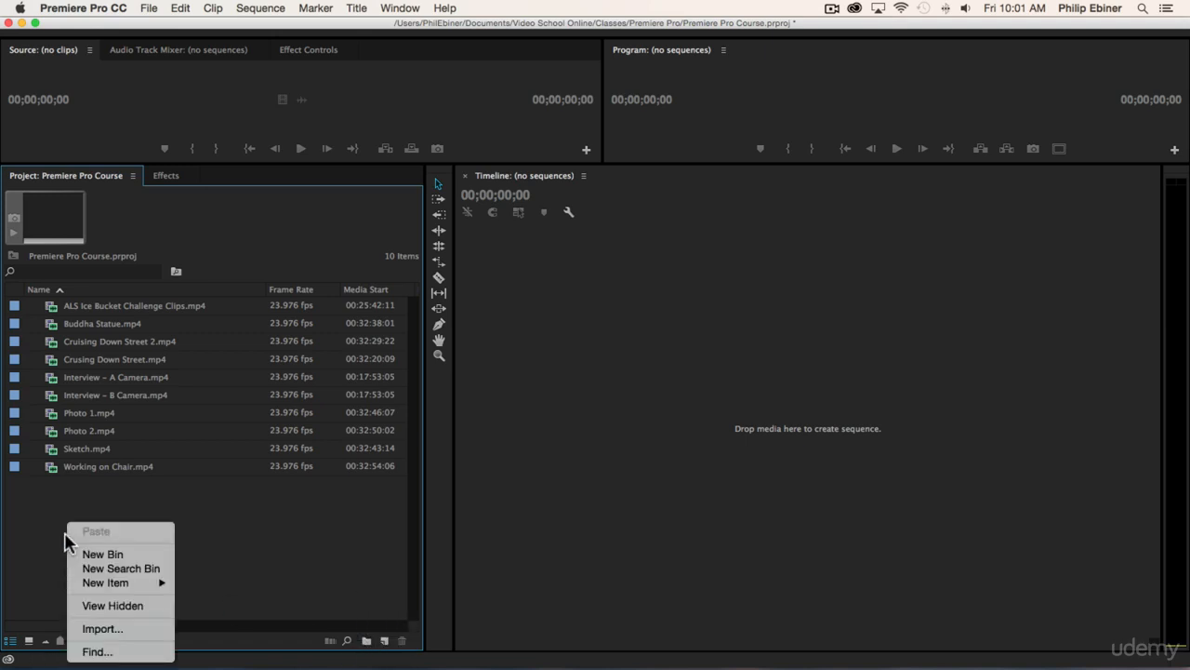
left_click(275, 515)
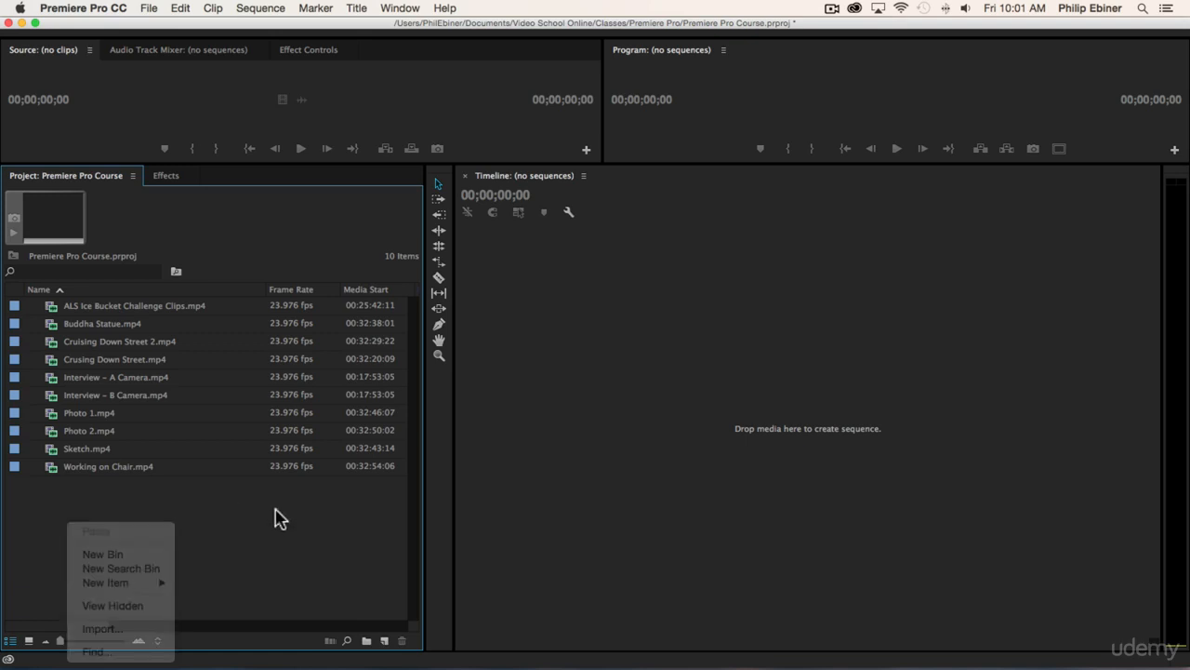
key("super+b")
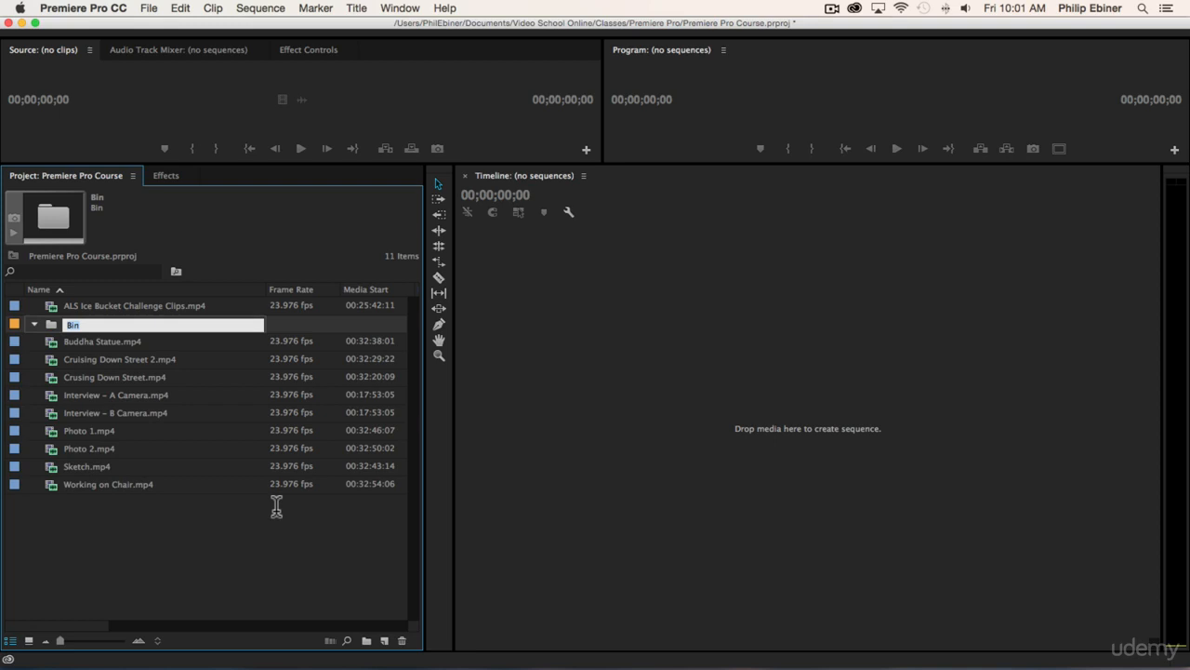
type("Video")
key("Tab")
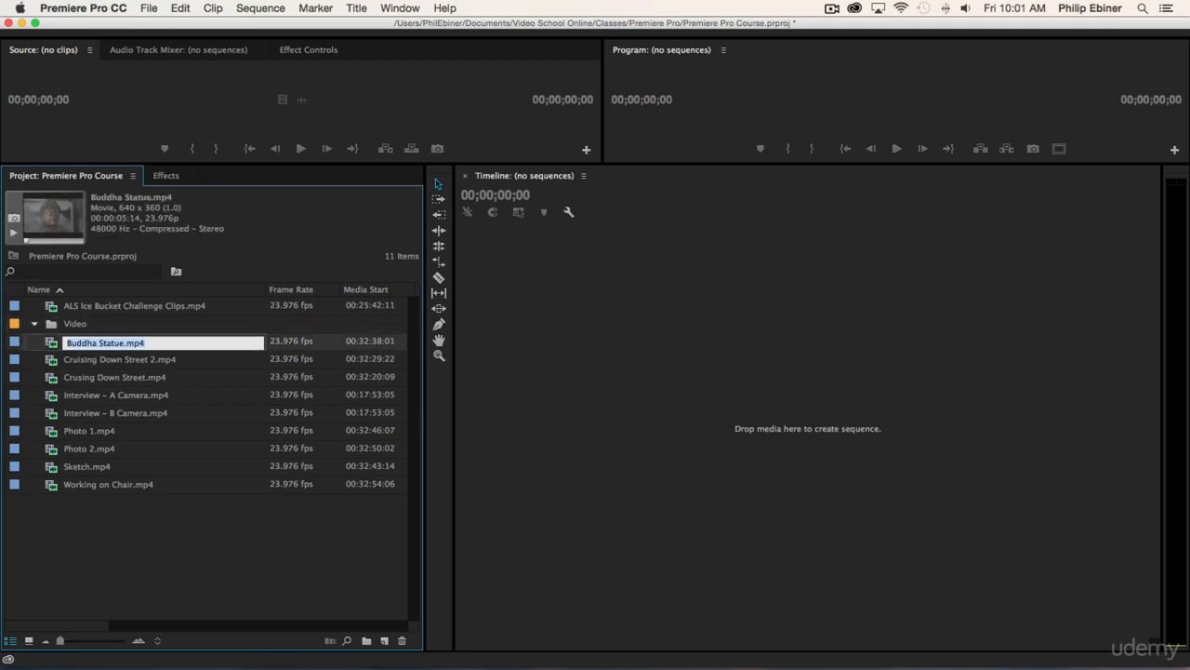
left_click(84, 323)
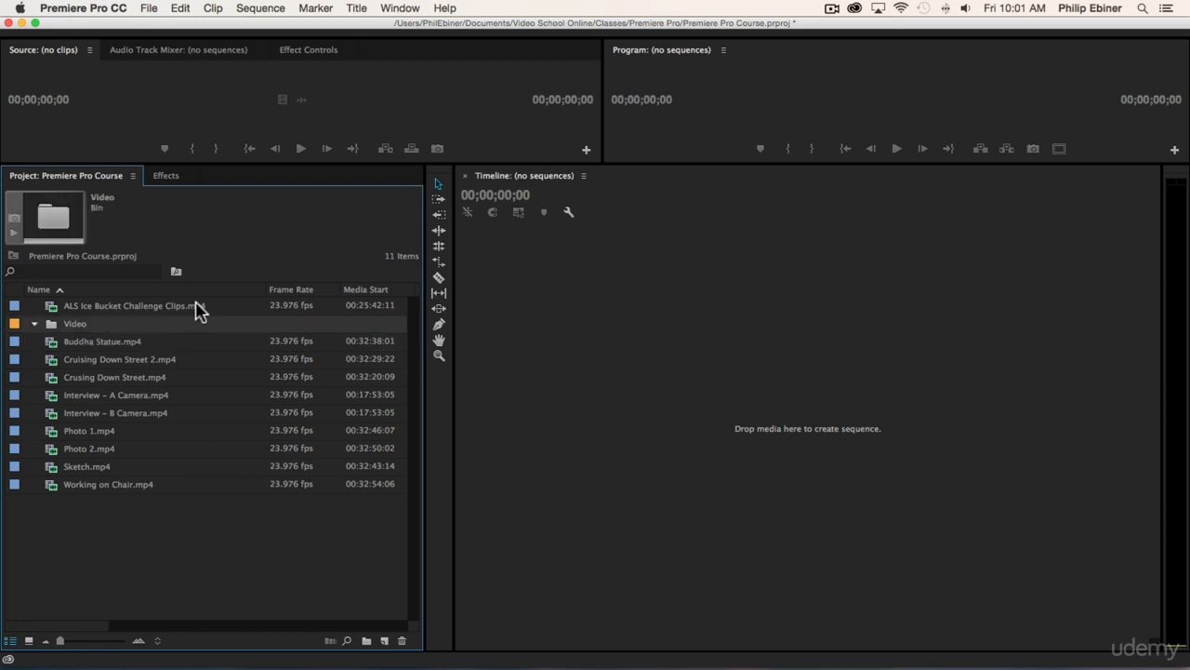
- Move all the imported clips into the Video bin
left_click(127, 341)
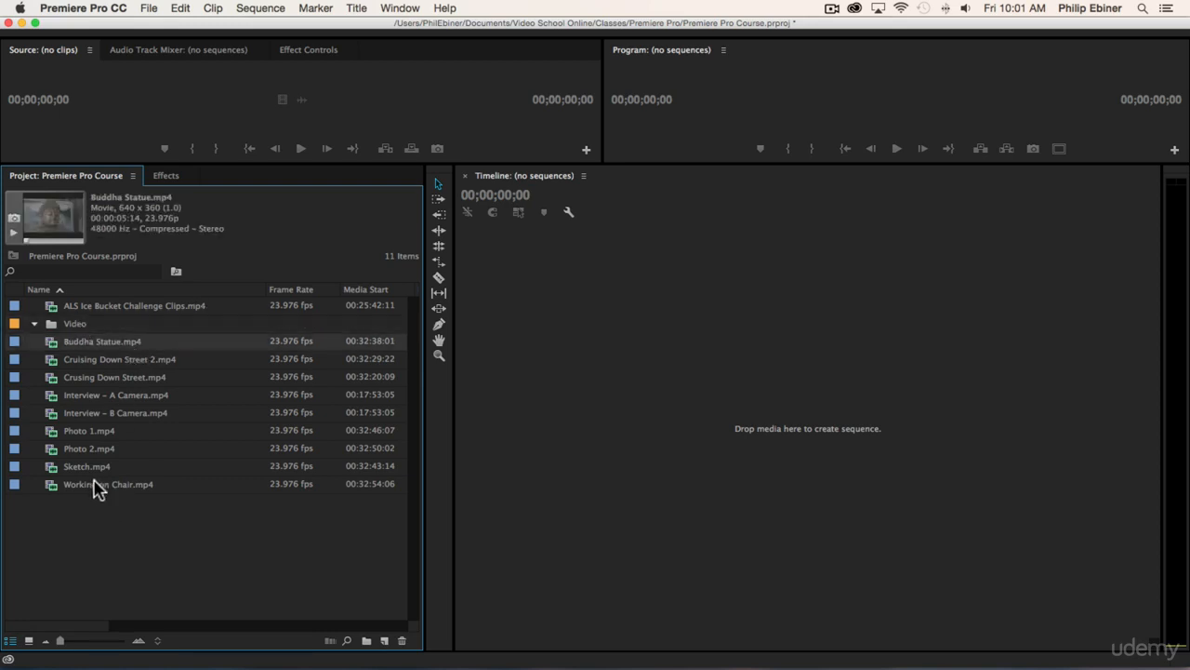
left_click(99, 484, "shift")
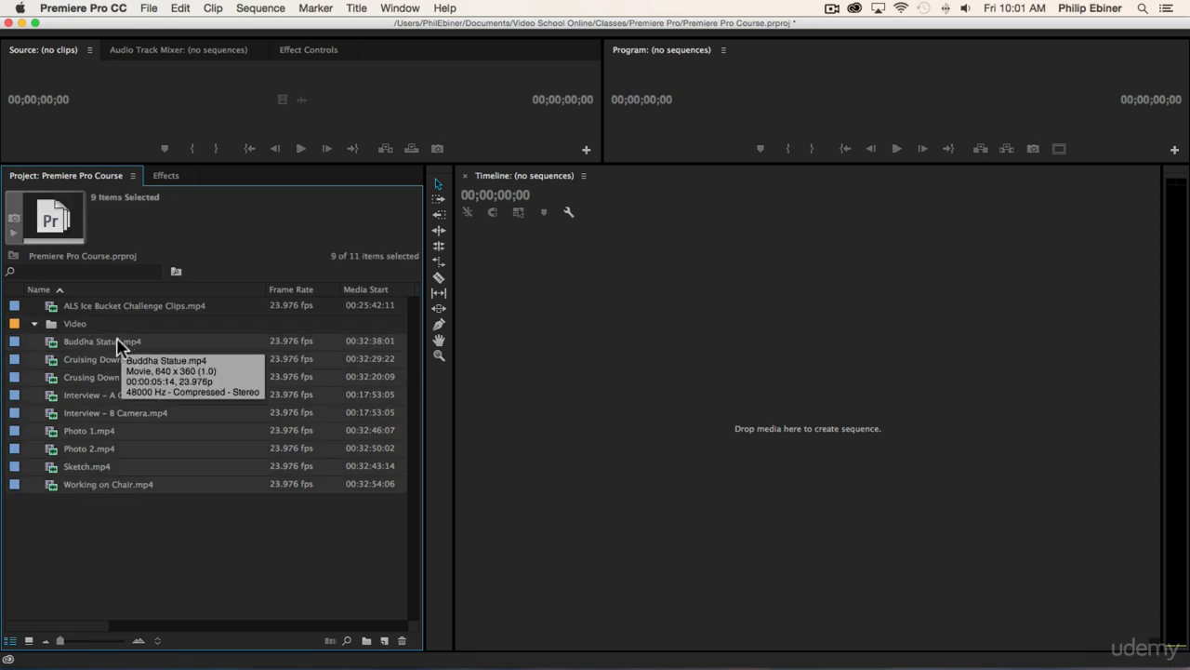
mouse_move(79, 342)
left_mouse_down()
mouse_move(71, 322)
mouse_move(59, 330)
left_mouse_up()
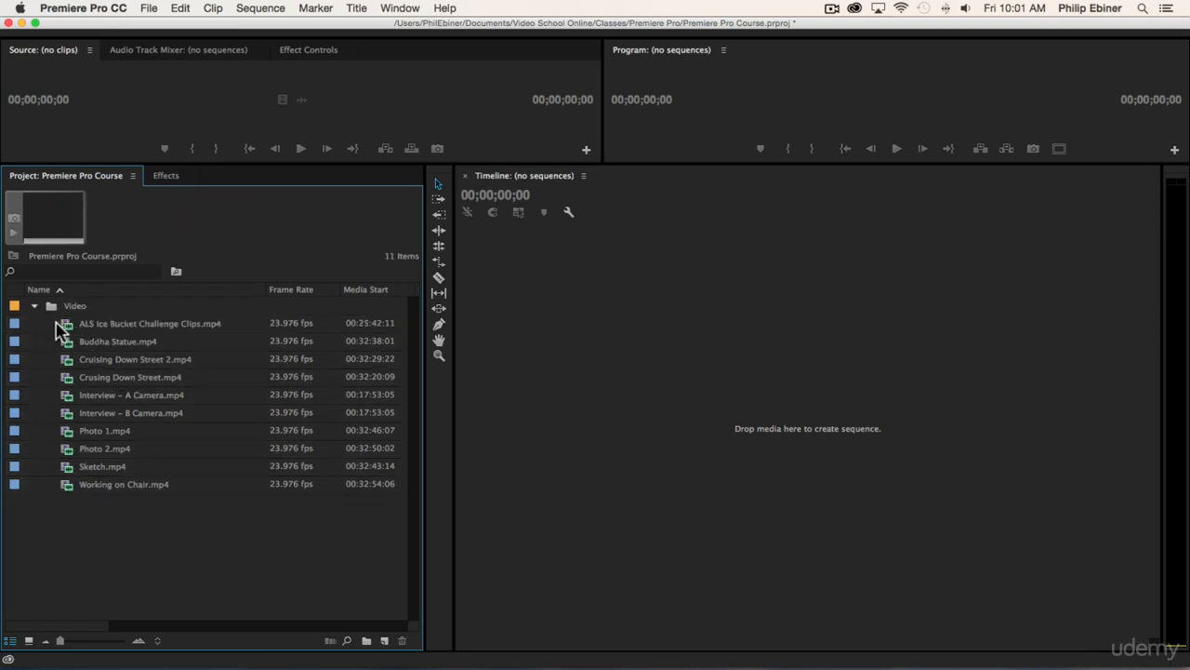
- Expand and collapse the Video bin to check its clips, leaving it collapsed
left_click(33, 305)
left_click(34, 305)
left_click(34, 306)
left_click(33, 306)
left_click(34, 306)
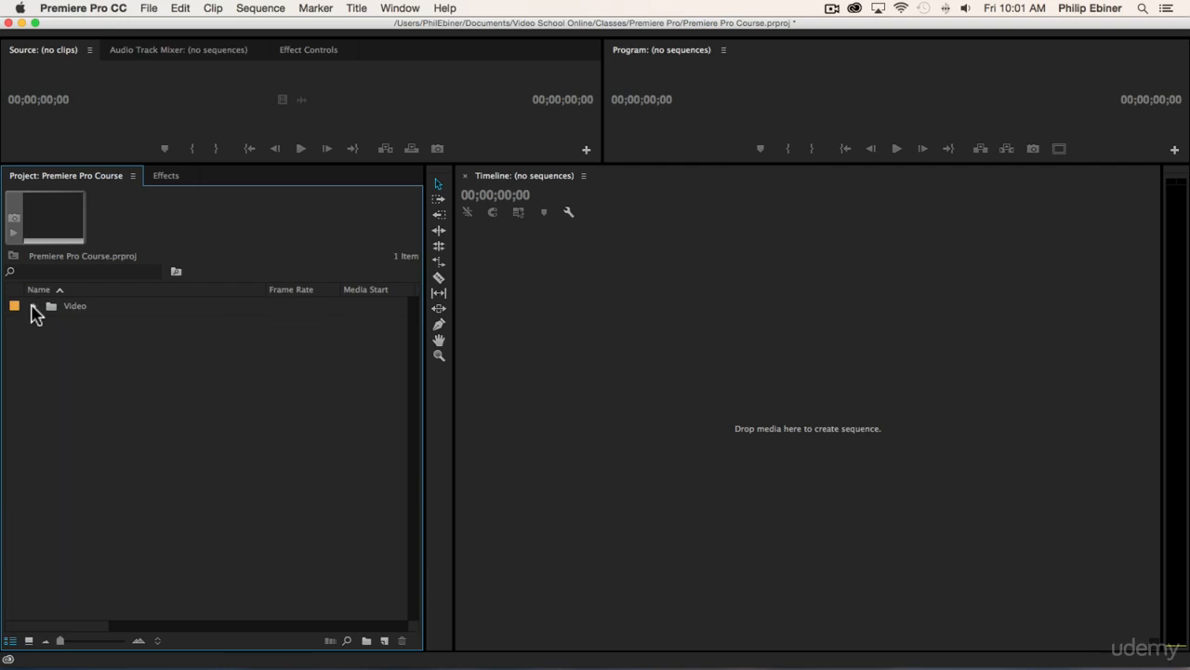
left_click(34, 306)
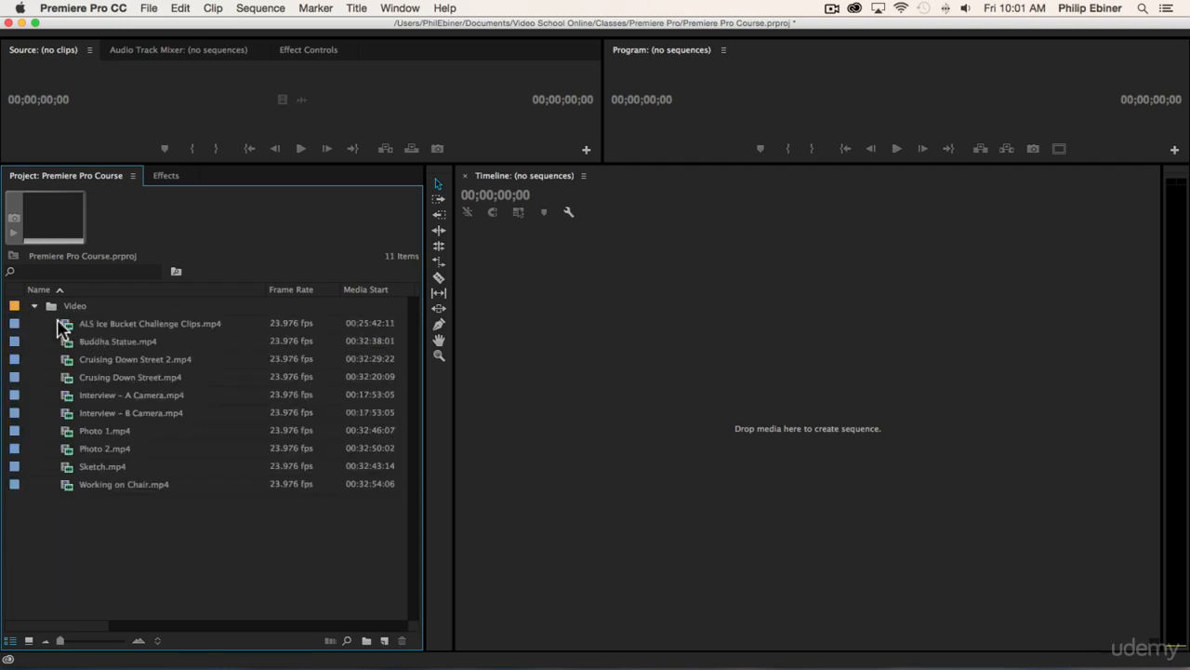
left_click(33, 306)
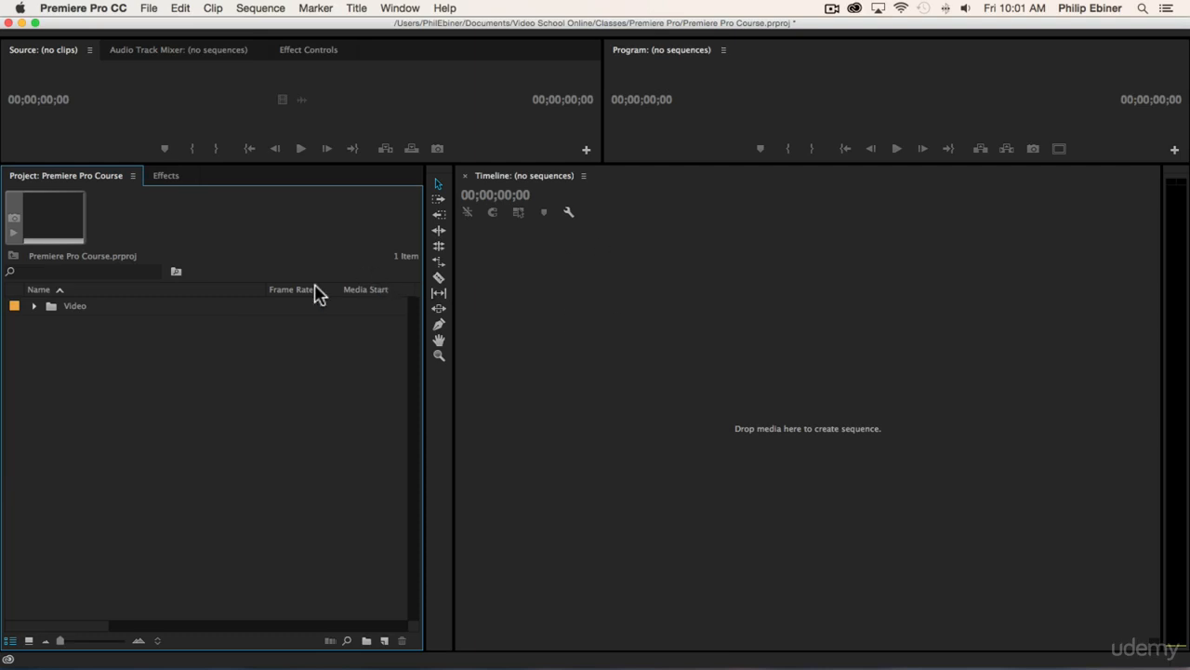
- Switch to Finder and open the Resources folder inside the Premiere Pro folder
key("super+Tab")
key("super+Tab")
key("super+Tab")
key("super+Tab")
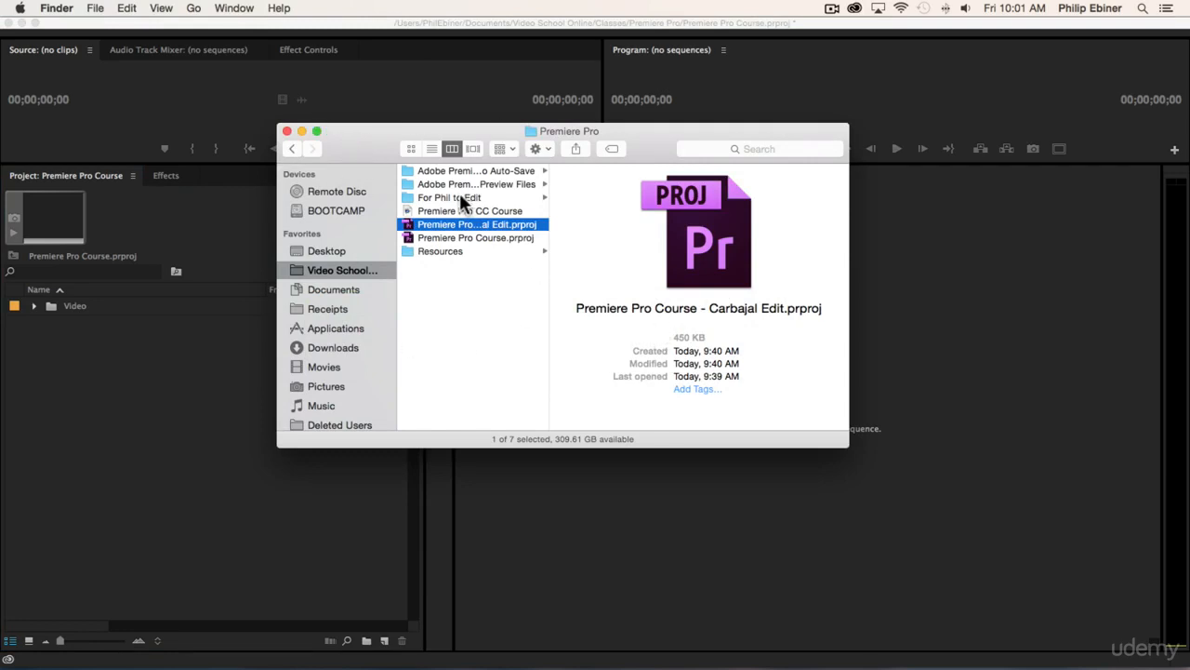
key("super+Tab")
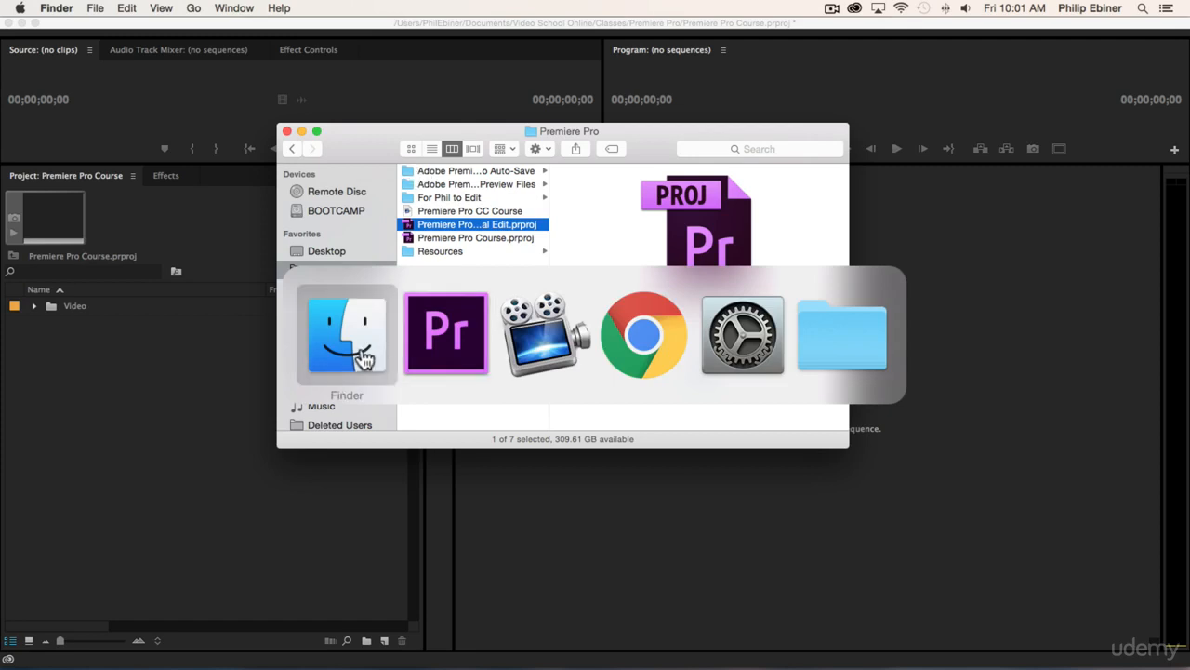
key("super+Tab")
left_click(305, 346)
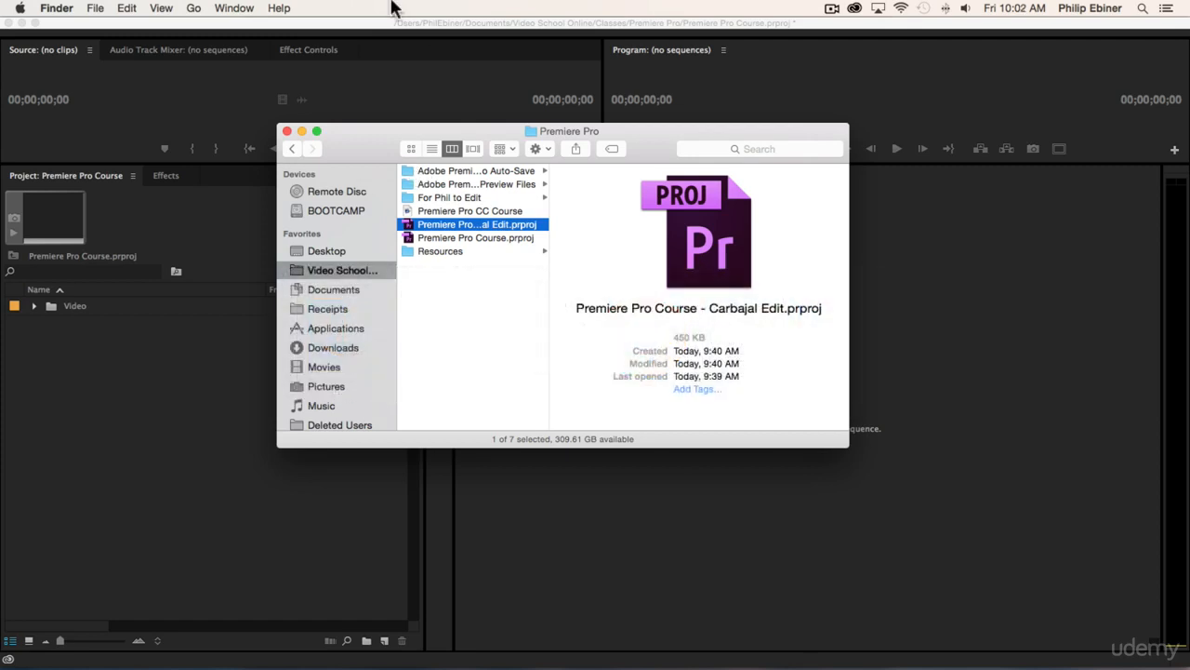
left_click(479, 253)
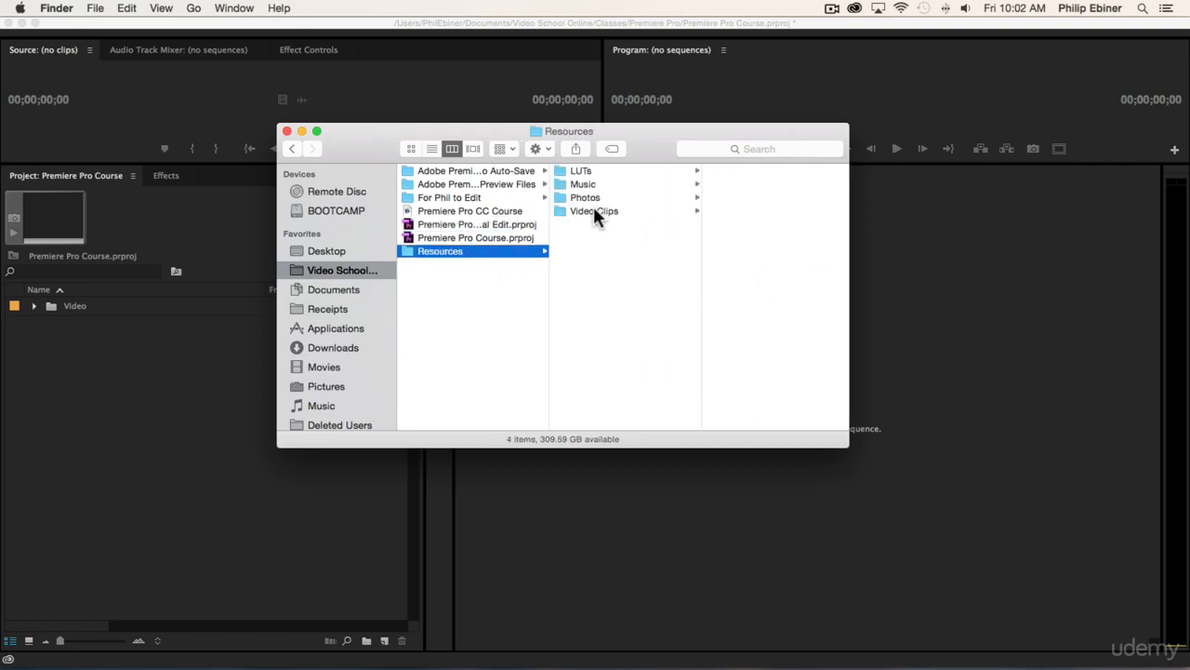
- Import the Photos folder from Resources into the Premiere Pro project as a bin
left_click(591, 210)
left_click(580, 197)
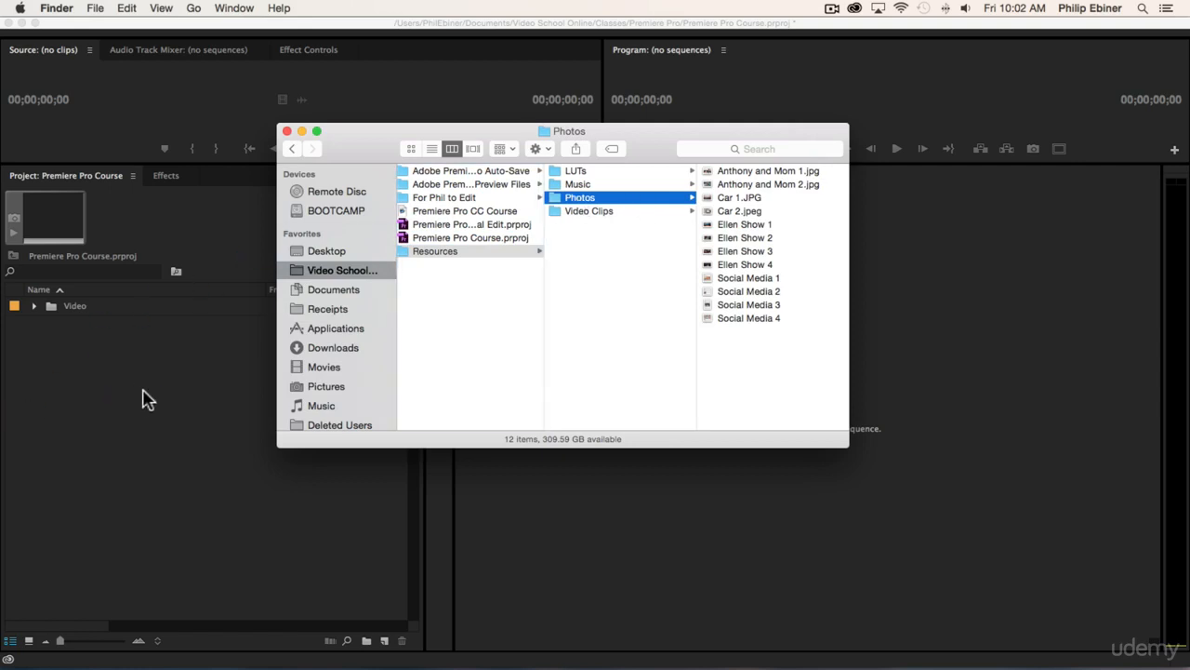
left_click_drag(155, 405, 149, 403)
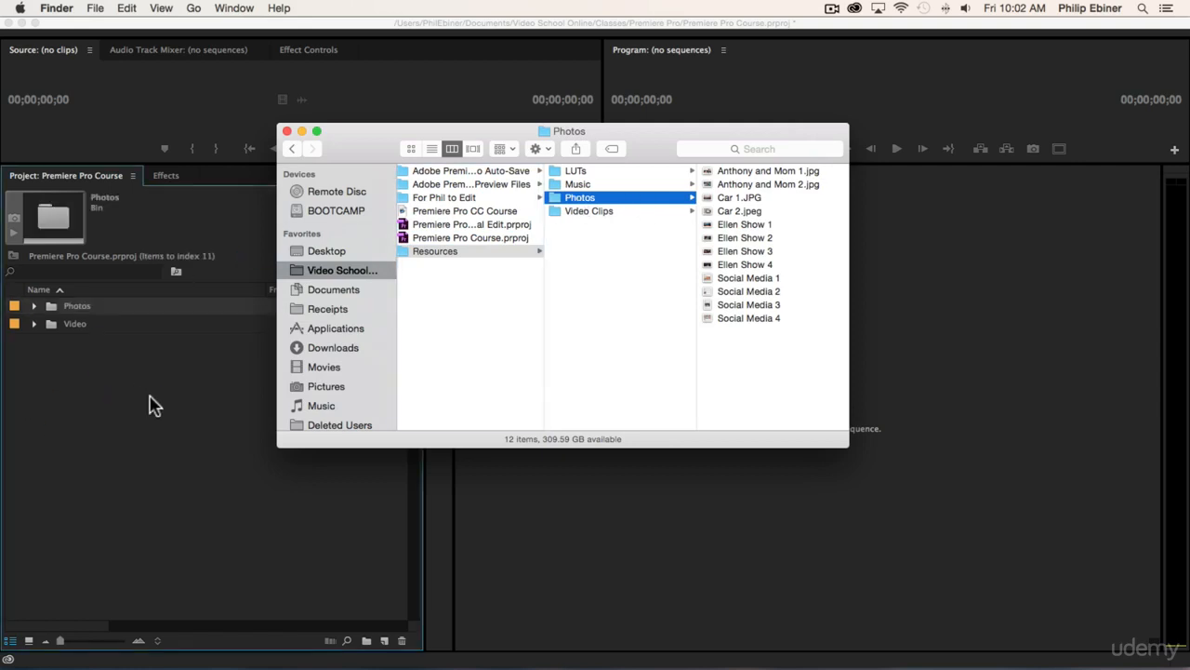
left_click(80, 392)
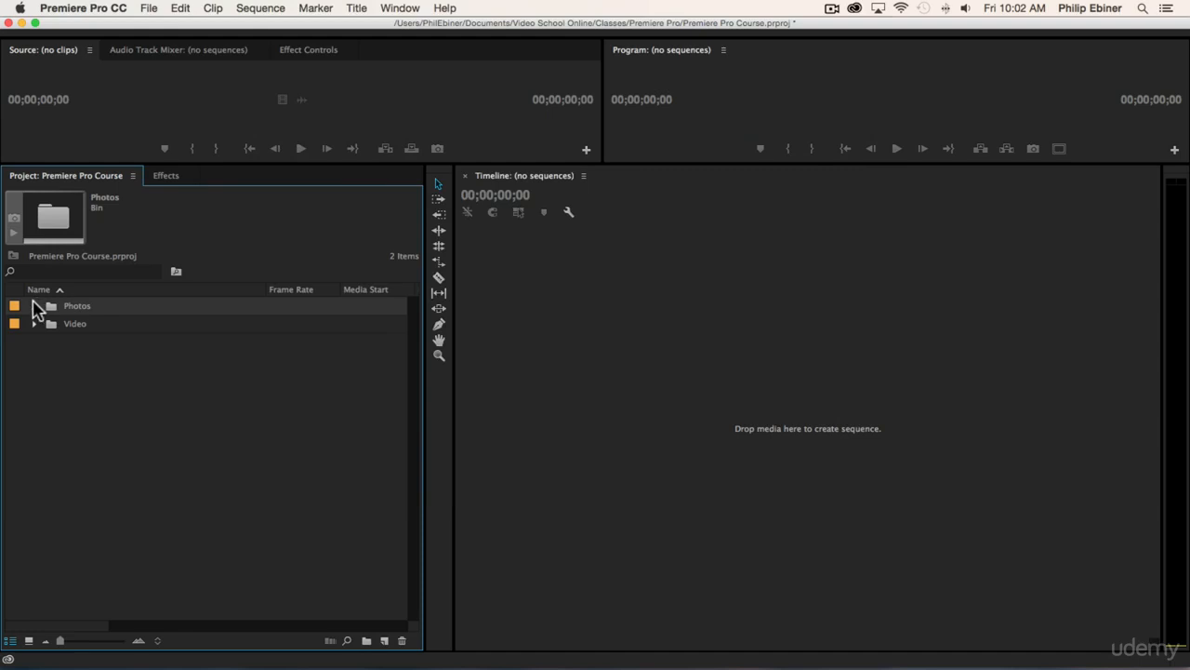
- Import the Music folder from Finder into the project and check its tracks, leaving the bin collapsed
key("super+Tab")
left_click_drag(578, 185, 65, 415)
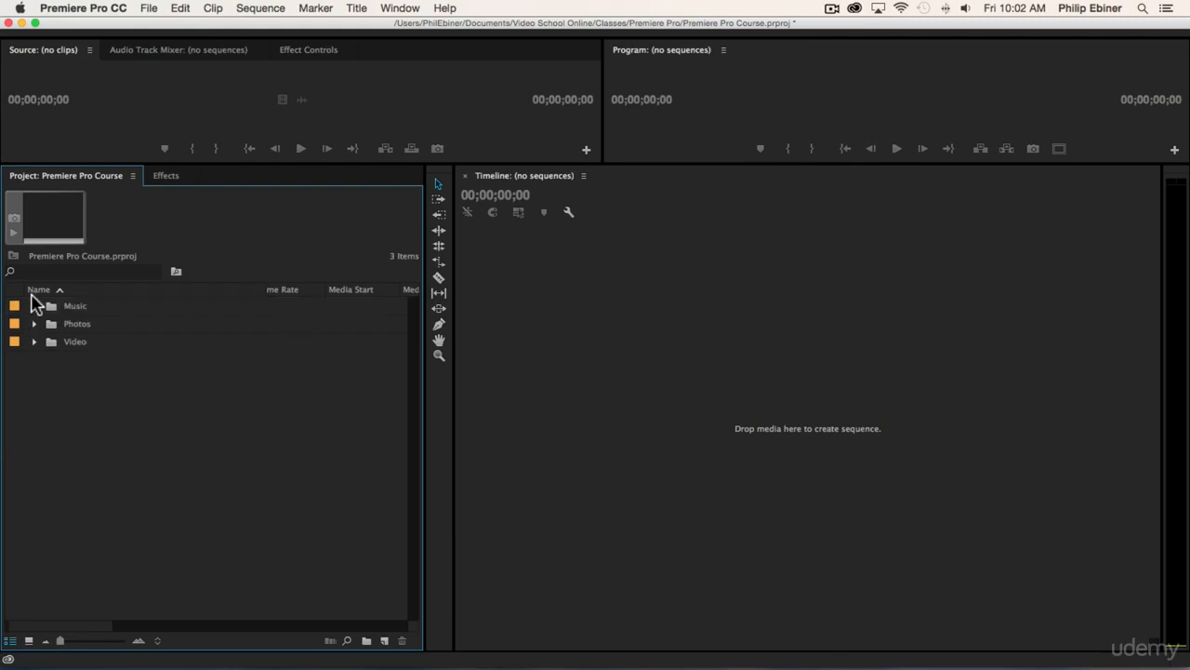
left_click(35, 306)
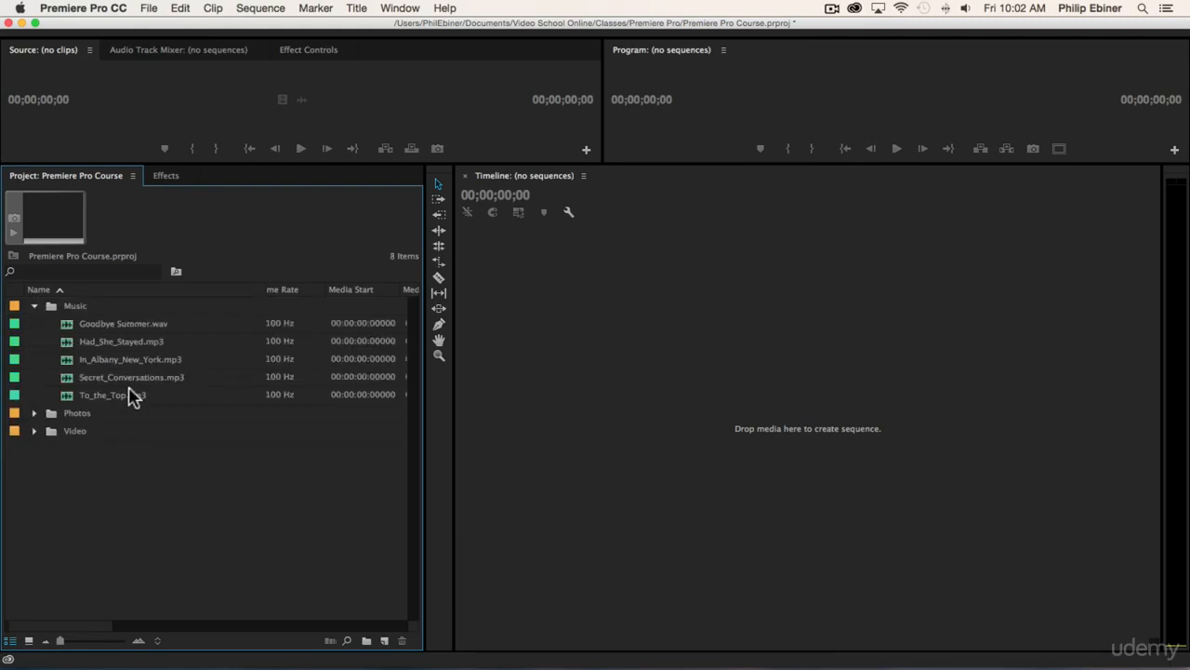
left_click(35, 307)
- Look inside the LUTs folder in Finder and return to Premiere Pro
key("super+Tab")
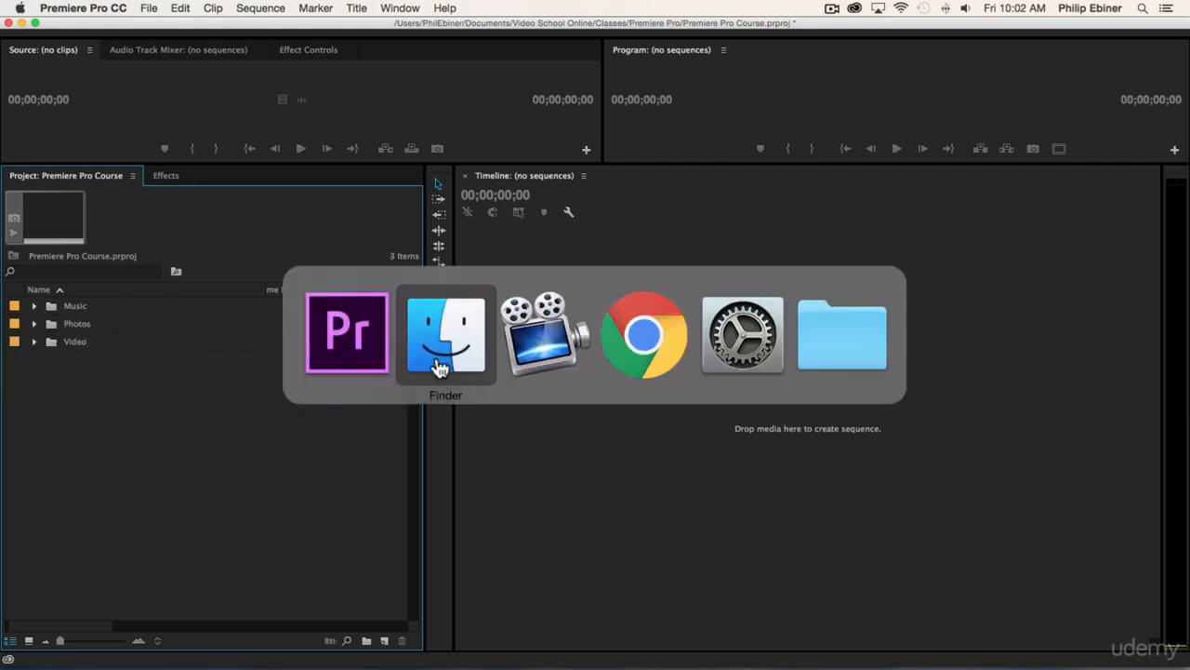
left_click(580, 171)
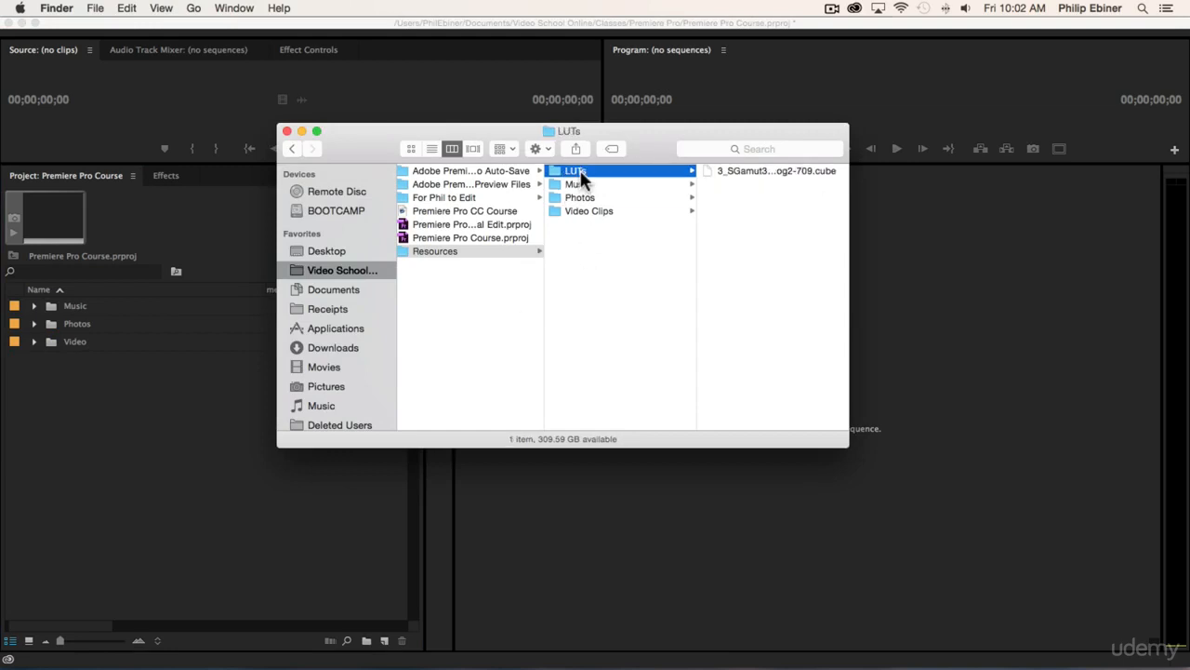
left_click(177, 434)
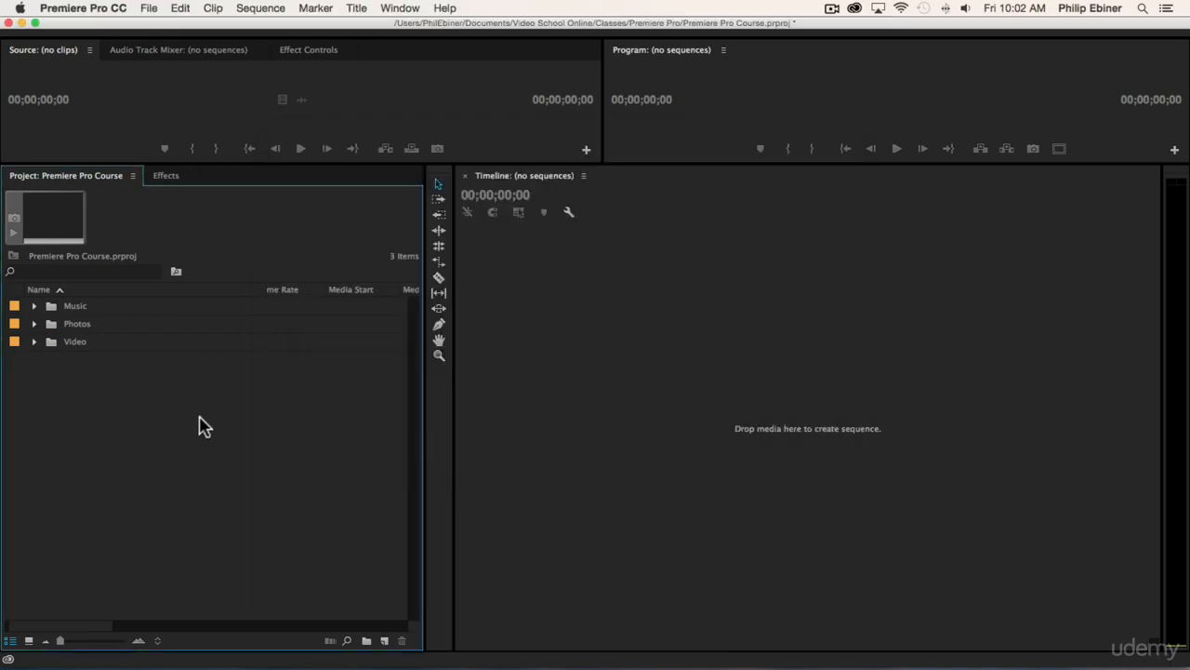
- Create a new bin named broll inside the Video bin
left_click(34, 343)
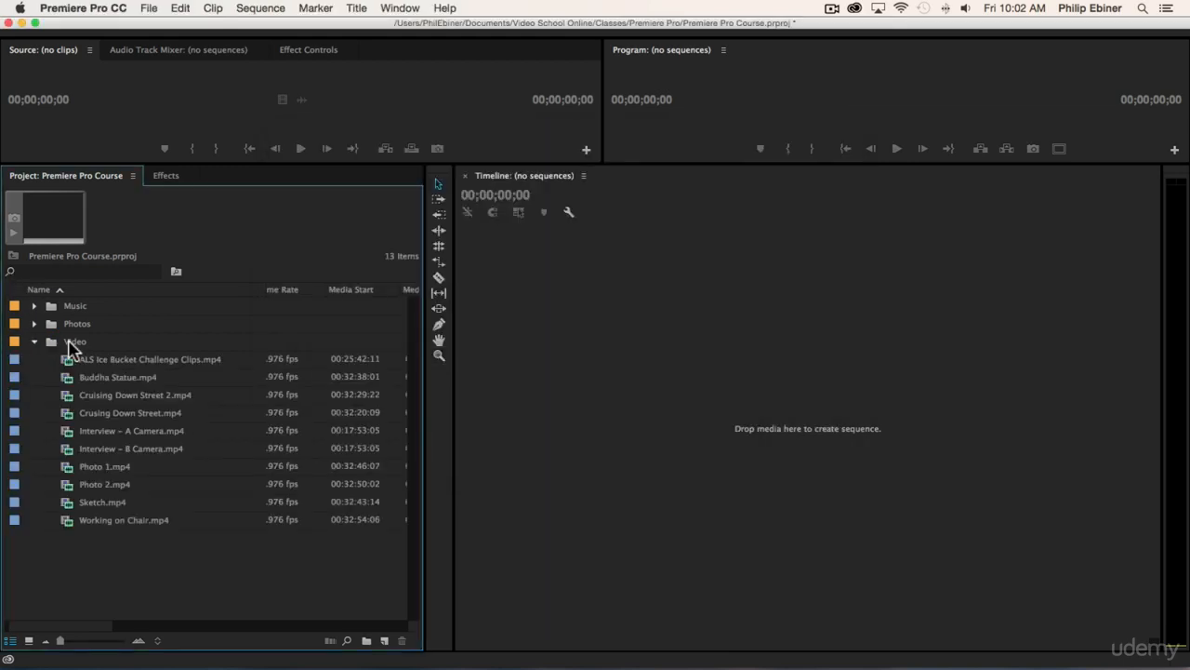
left_click(69, 343)
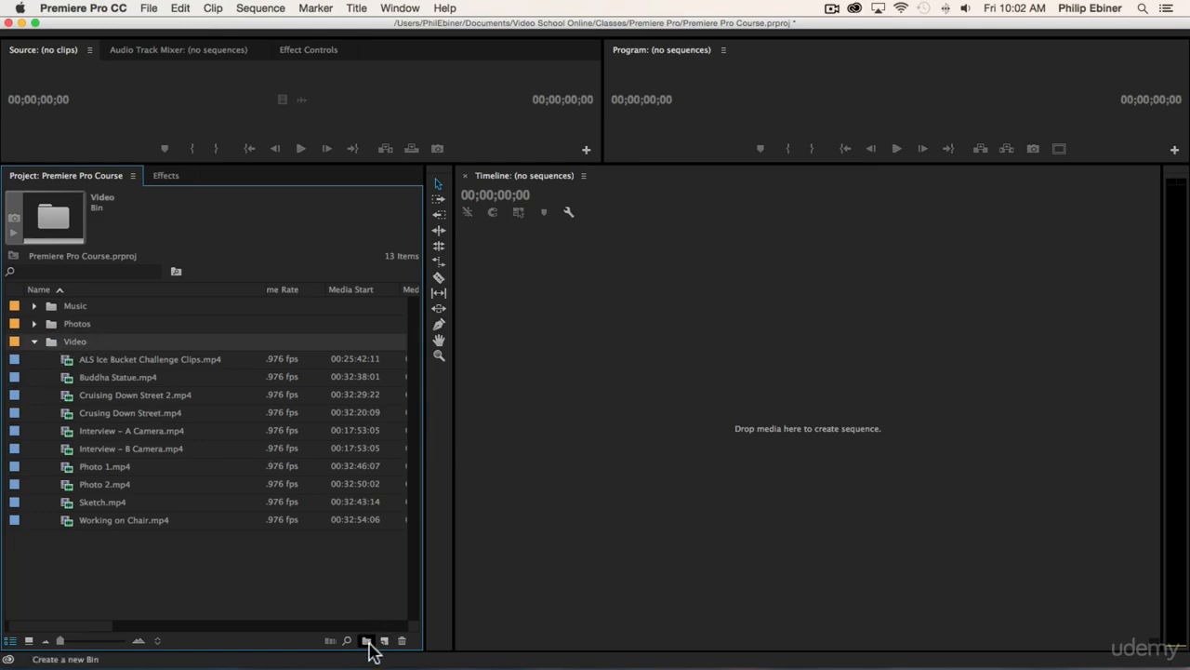
left_click(366, 640)
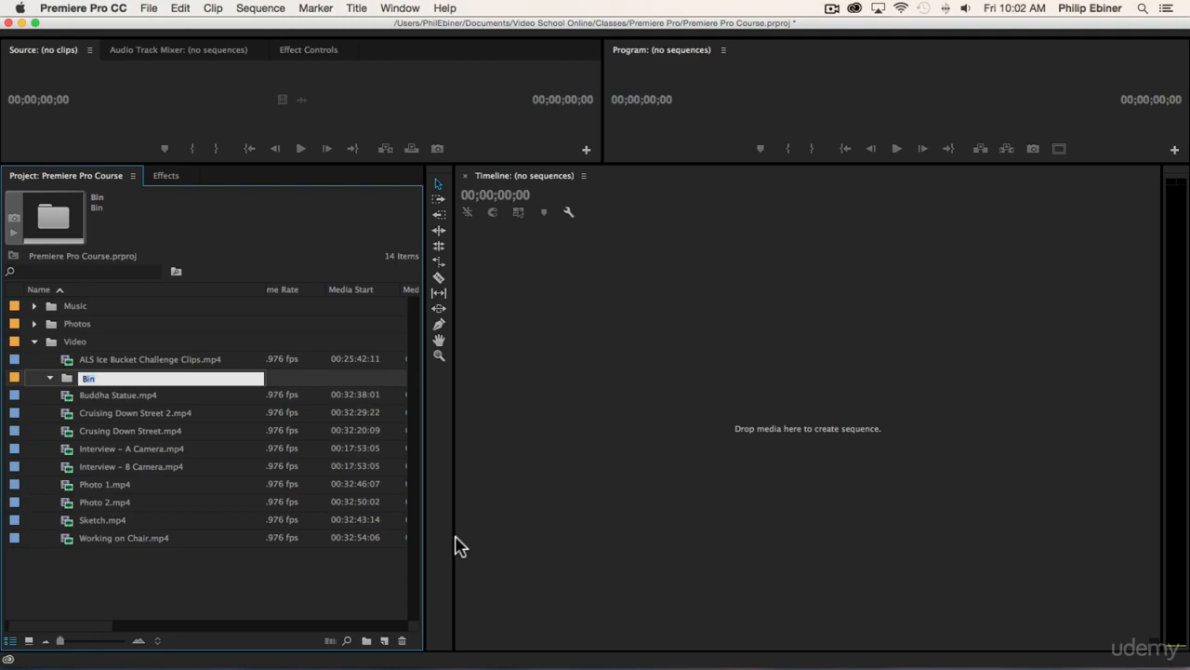
type("broll")
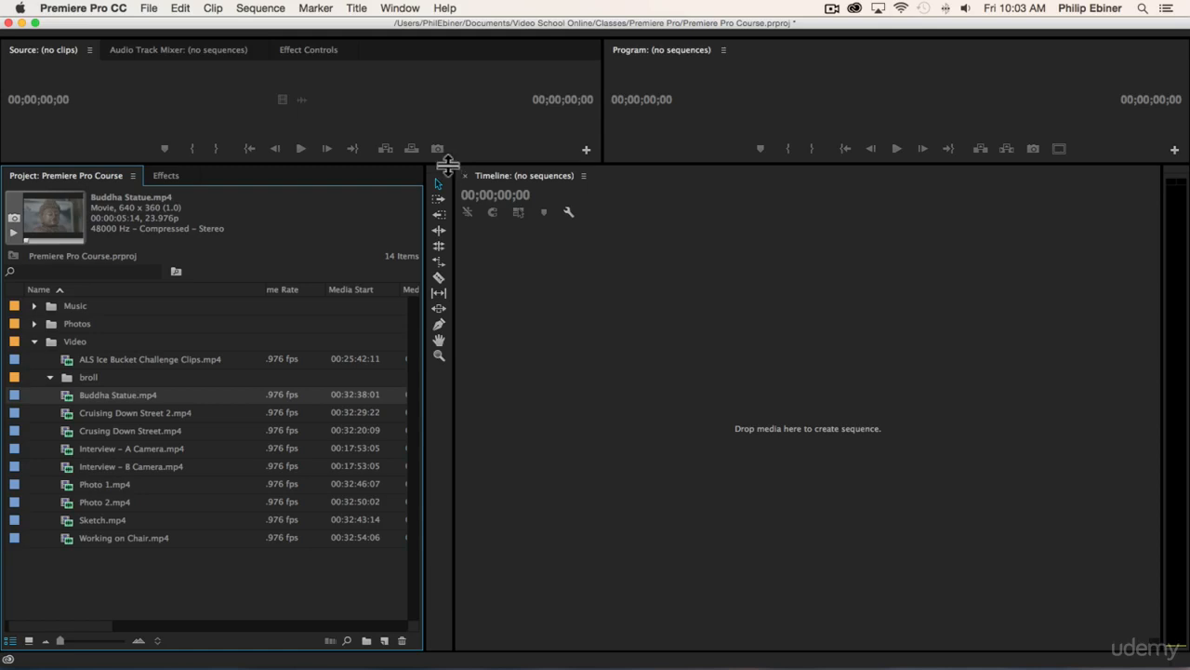
- Enlarge the Source and Program monitors and preview the Interview – A Camera and Interview – B Camera clips in the Source monitor
left_click_drag(447, 160, 521, 340)
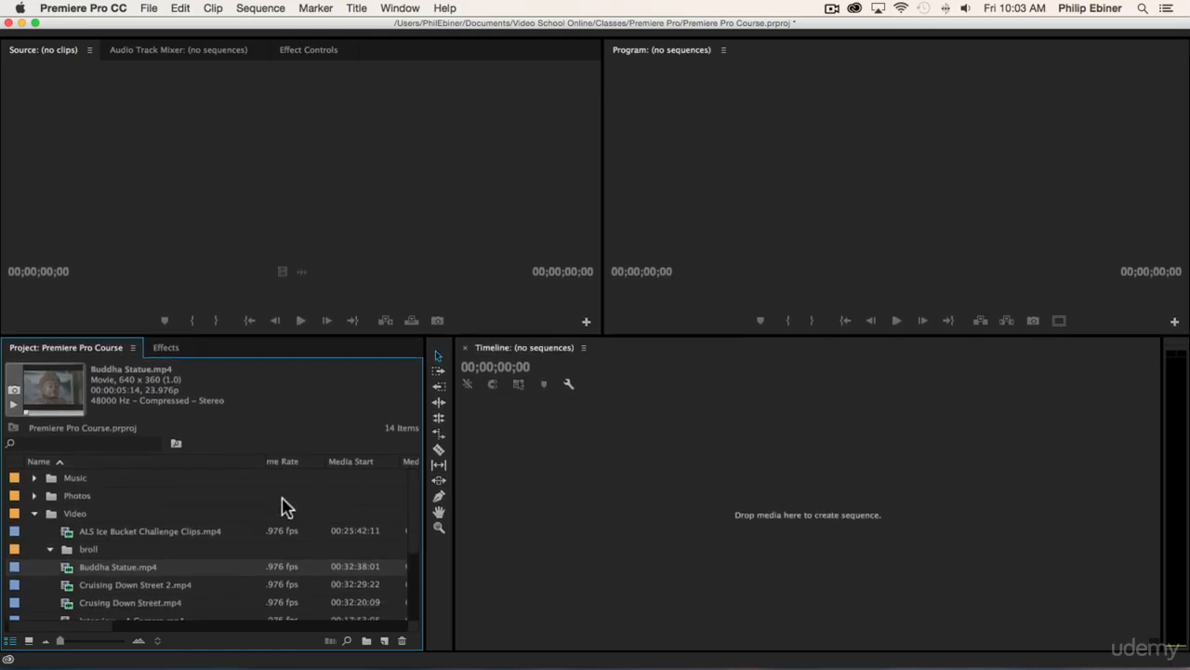
scroll(281, 507, "down", 3)
double_click(130, 531)
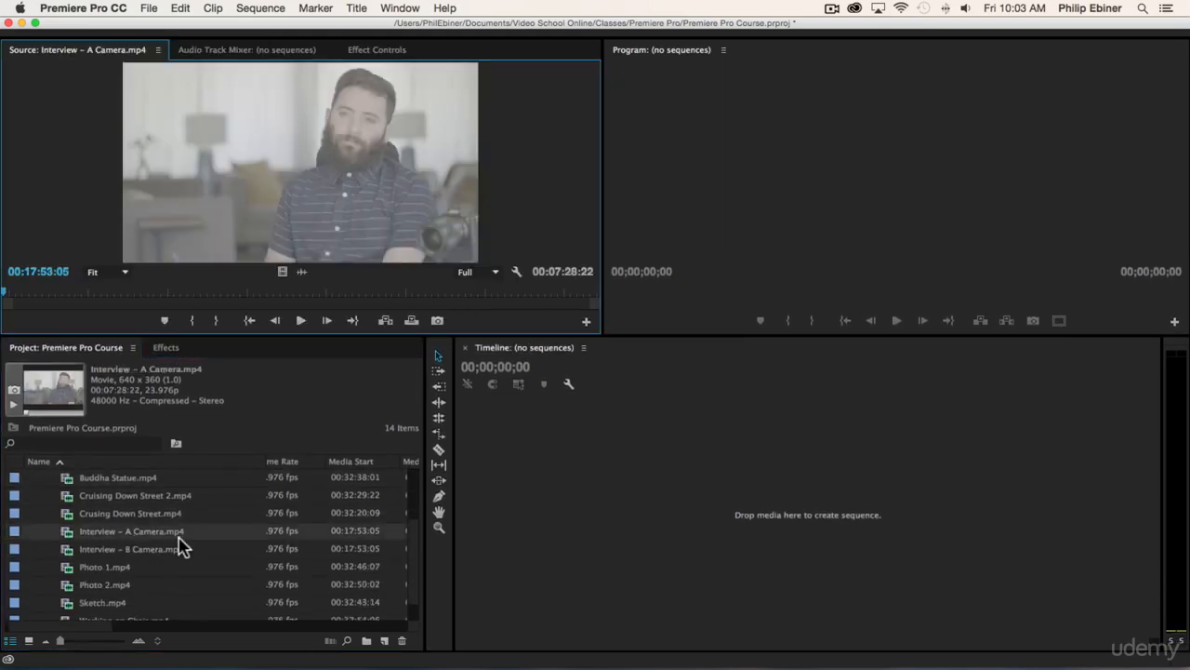
double_click(149, 549)
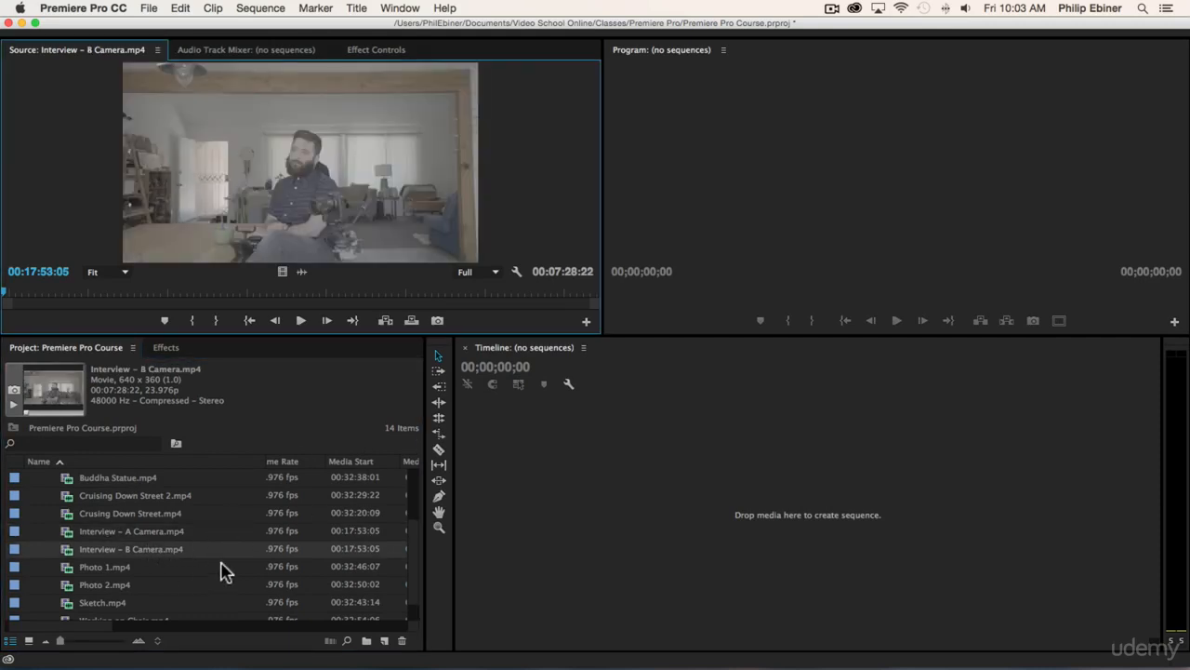
left_click_drag(156, 296, 293, 292)
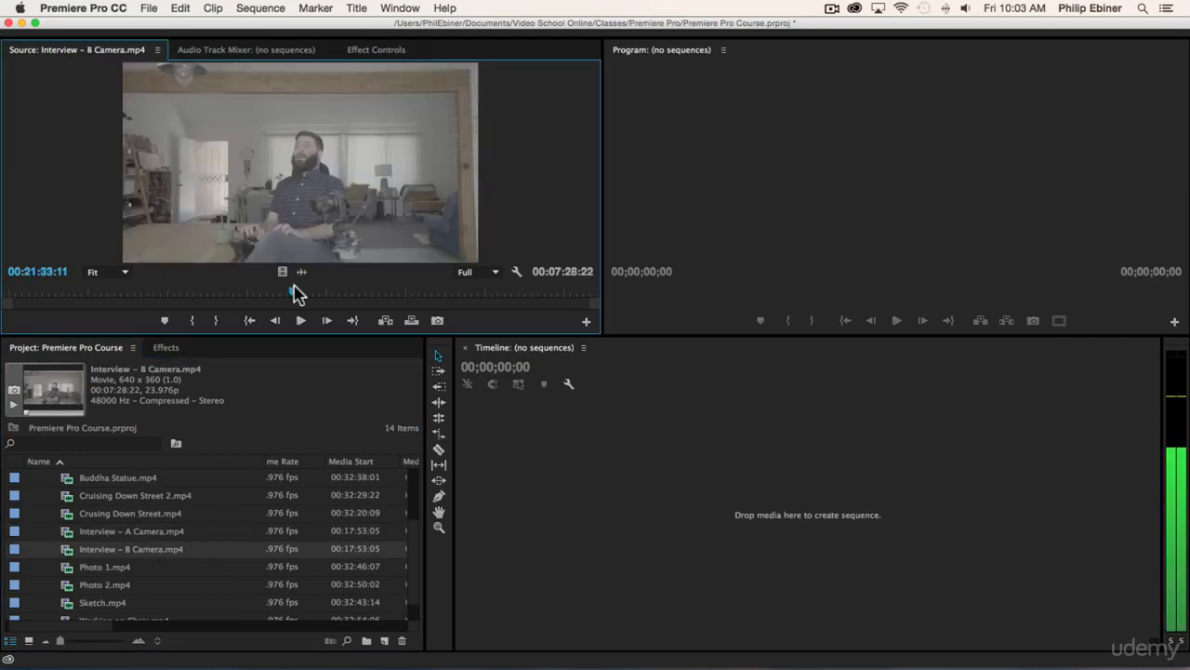
- Play part of Cruising Down Street 2.mp4 in the Source monitor and stop playback
scroll(119, 532, "up", 2)
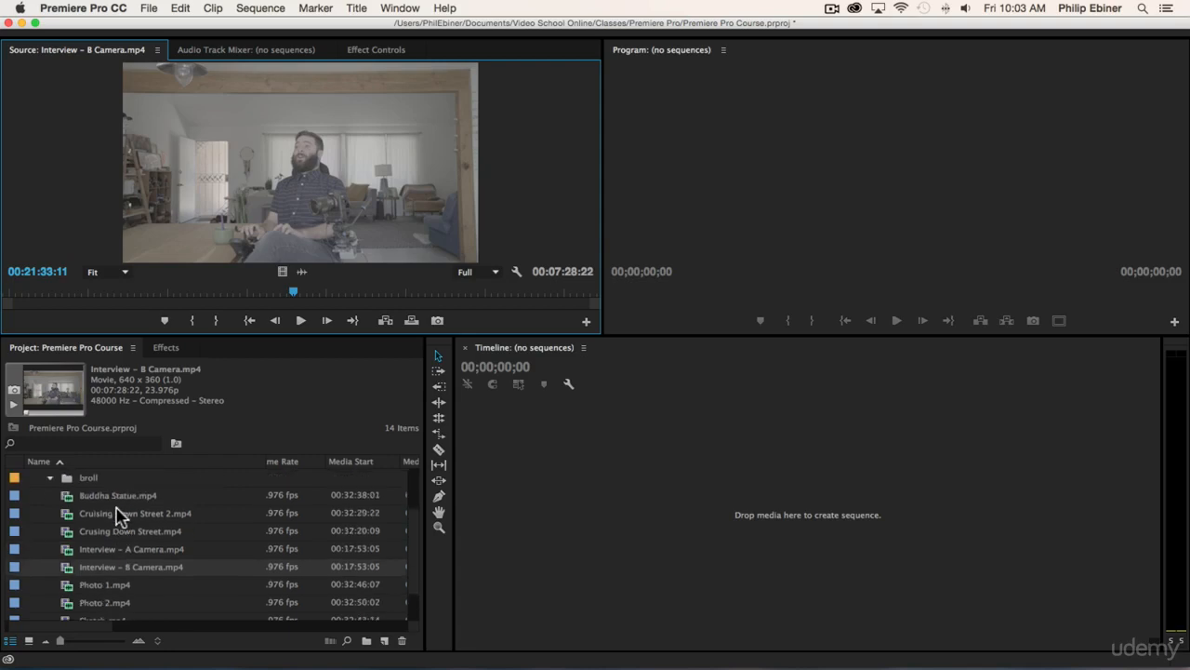
double_click(119, 517)
left_click(301, 320)
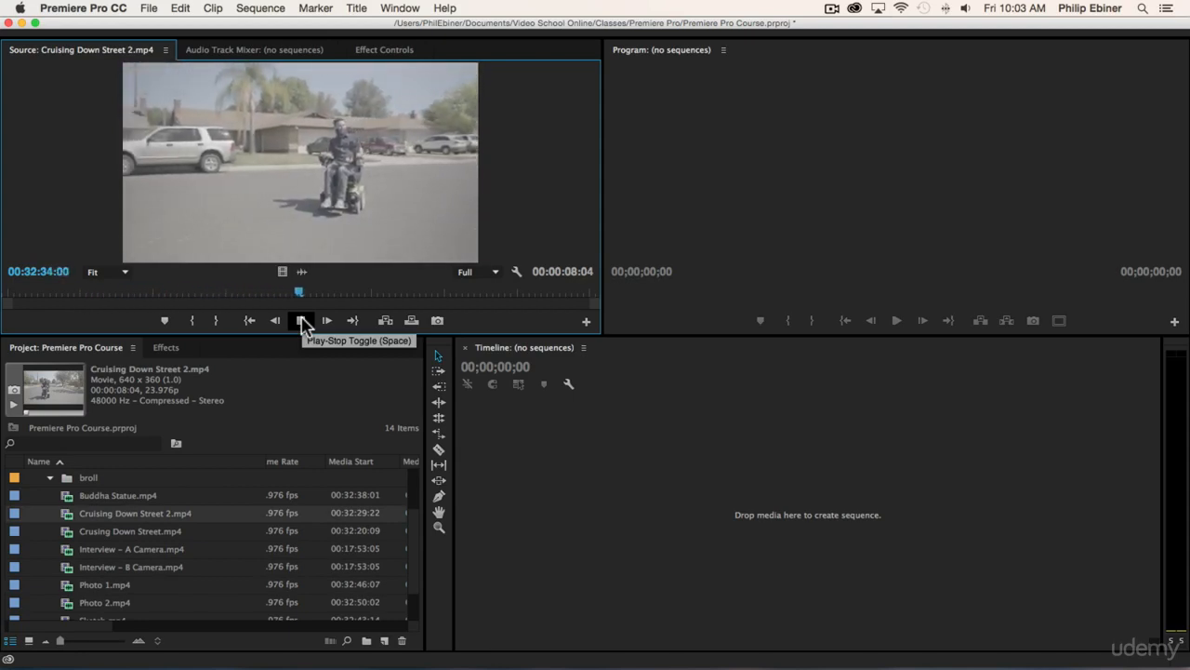
left_click(301, 320)
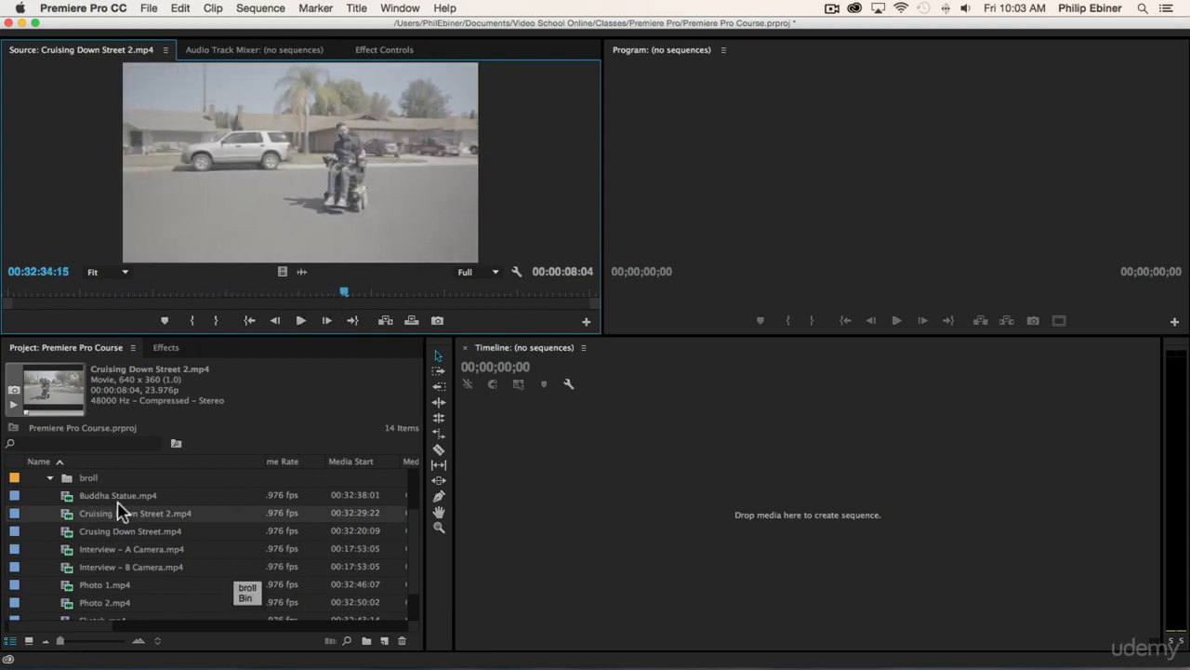
- Move the ALS Ice Bucket Challenge, Buddha Statue and both street-cruising clips into the broll bin
scroll(139, 502, "up", 2)
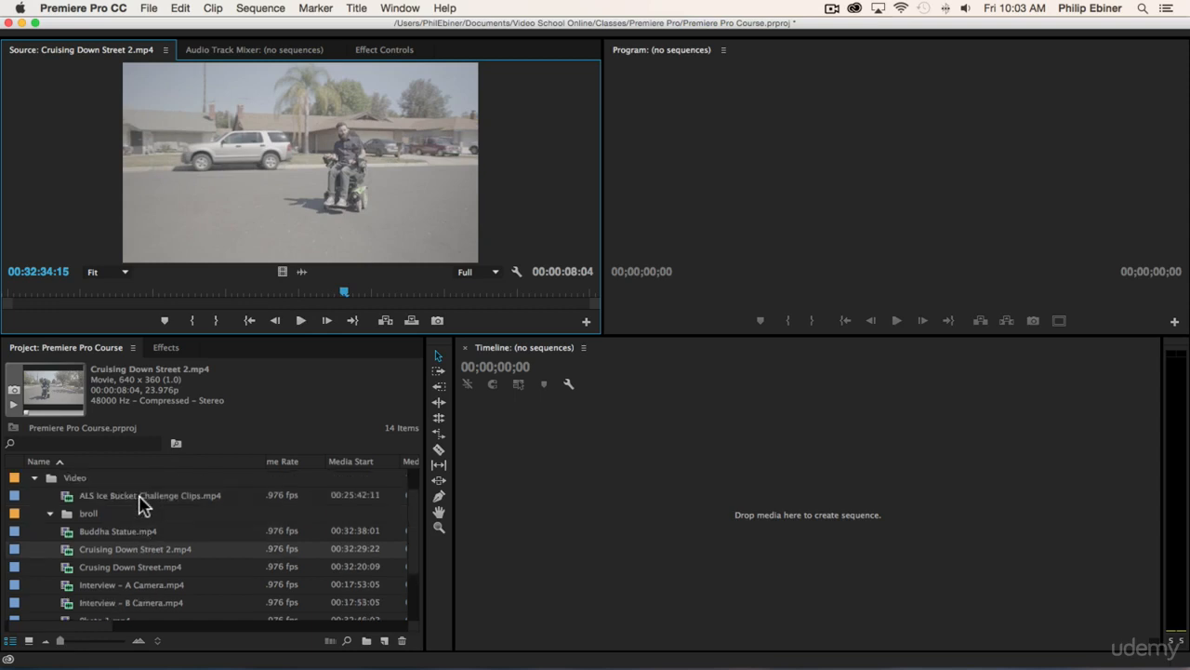
left_click(135, 569)
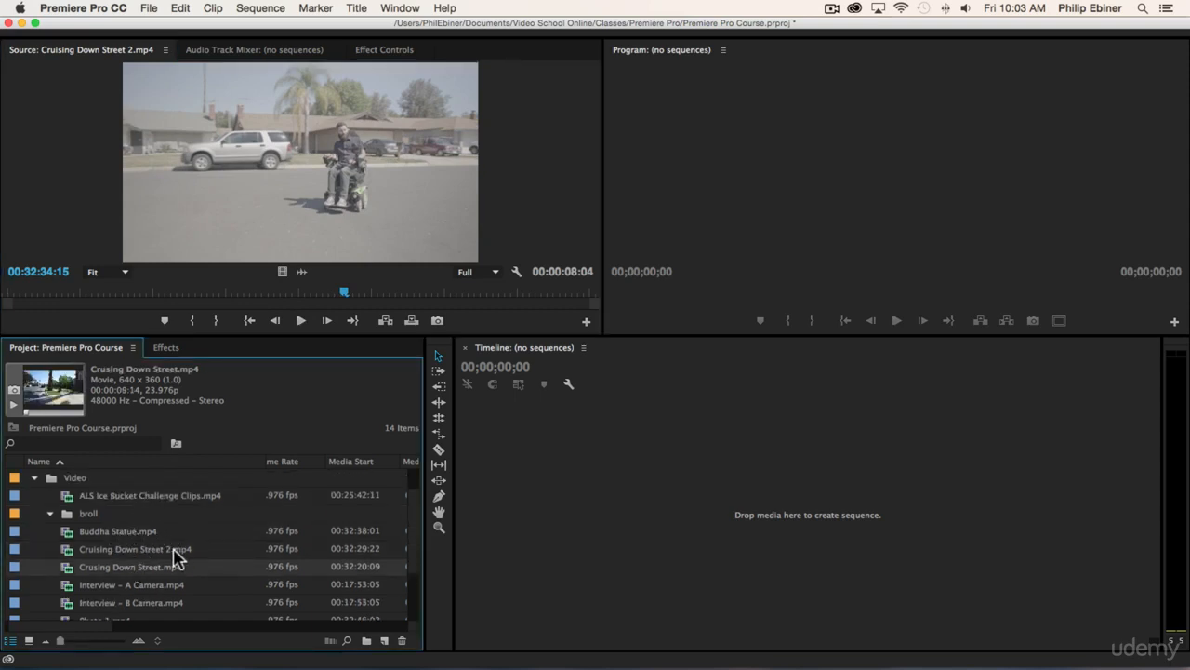
left_click(127, 532, "shift")
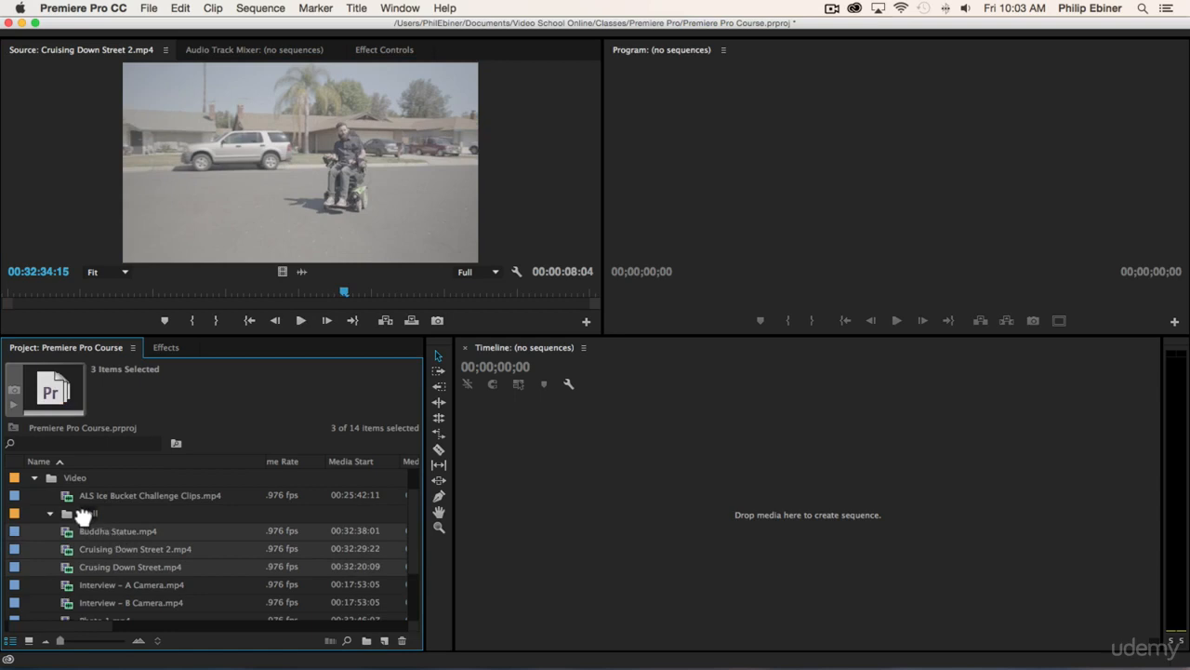
left_click_drag(83, 516, 84, 514)
- Move the Photo 1, Photo 2, Sketch and Working on Chair clips into the broll bin and collapse it
scroll(142, 532, "down", 4)
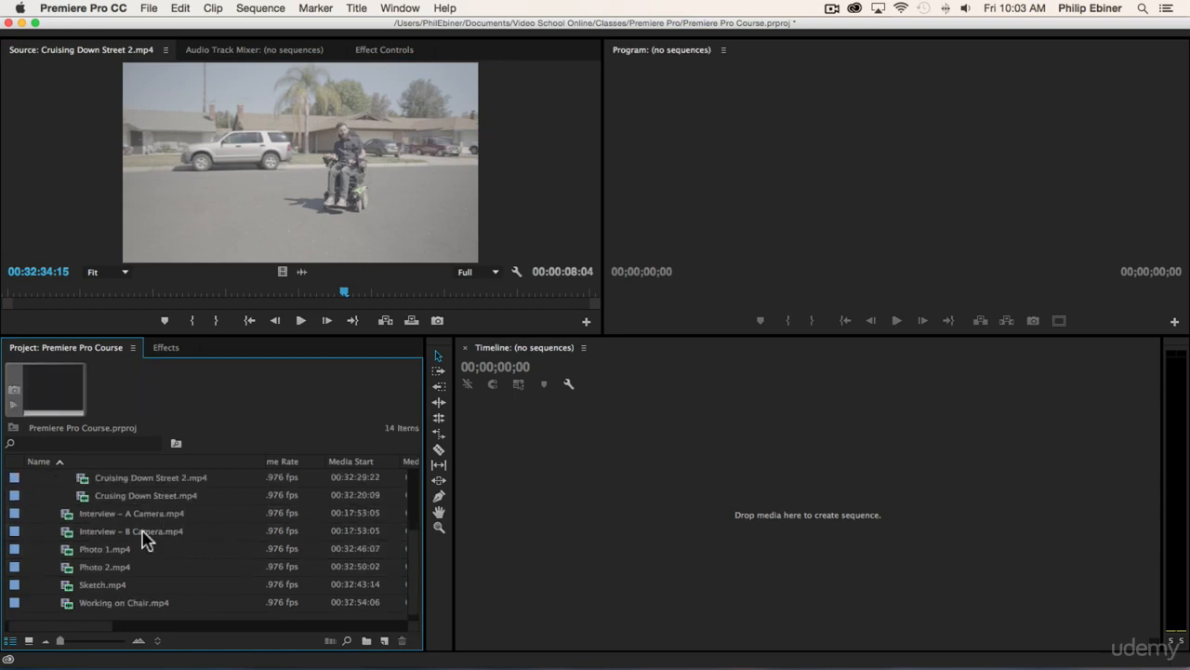
left_click(114, 603)
left_click(127, 549, "shift")
scroll(128, 549, "up", 3)
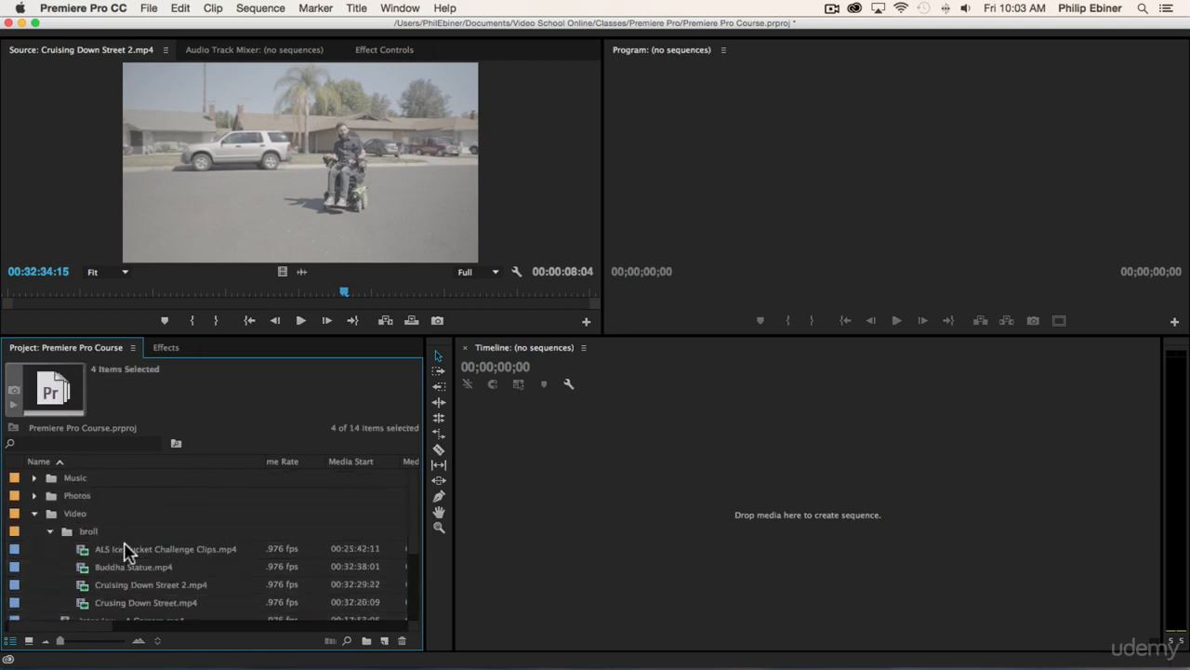
scroll(127, 554, "down", 2)
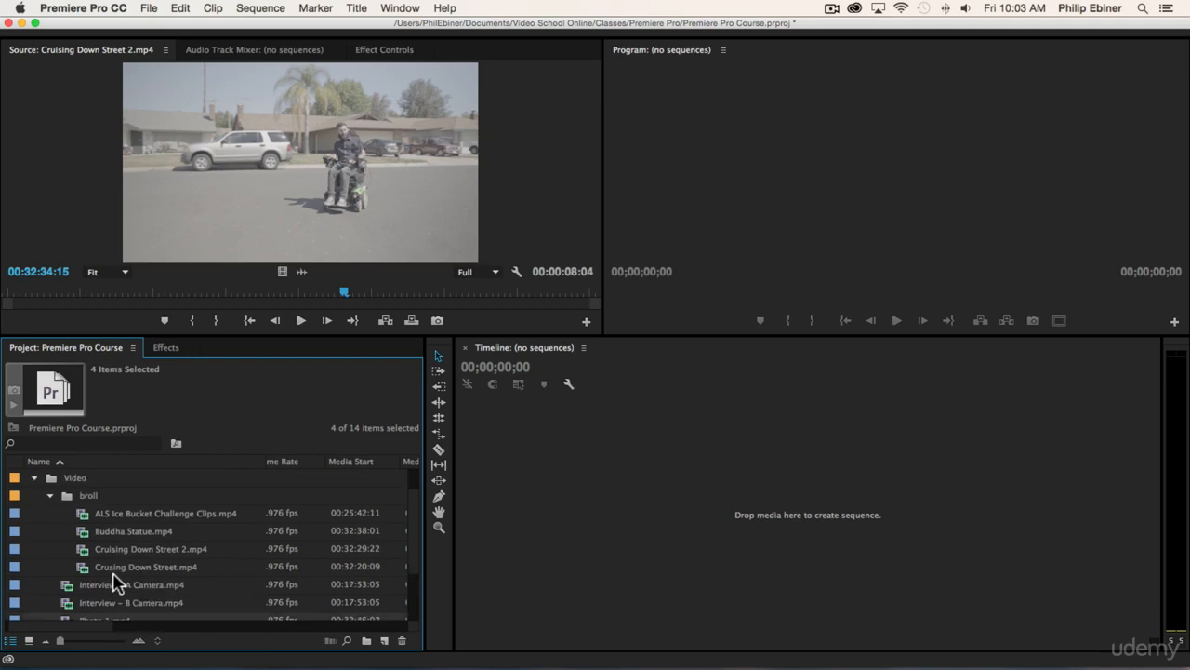
left_click_drag(103, 621, 91, 495)
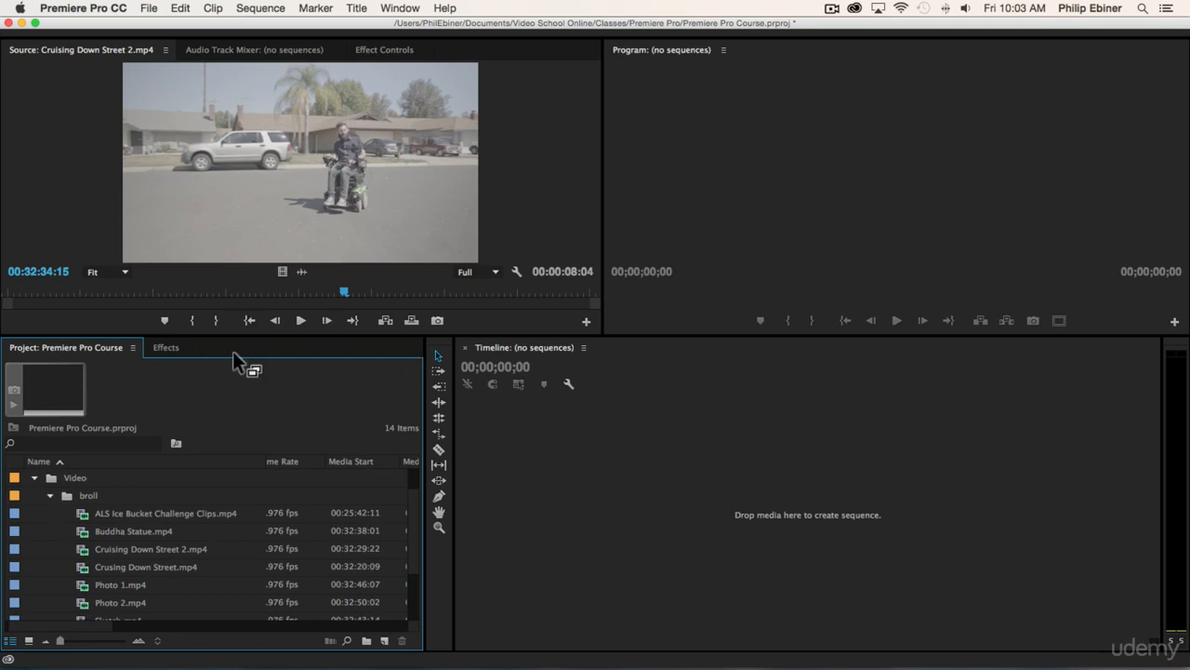
left_click(50, 494)
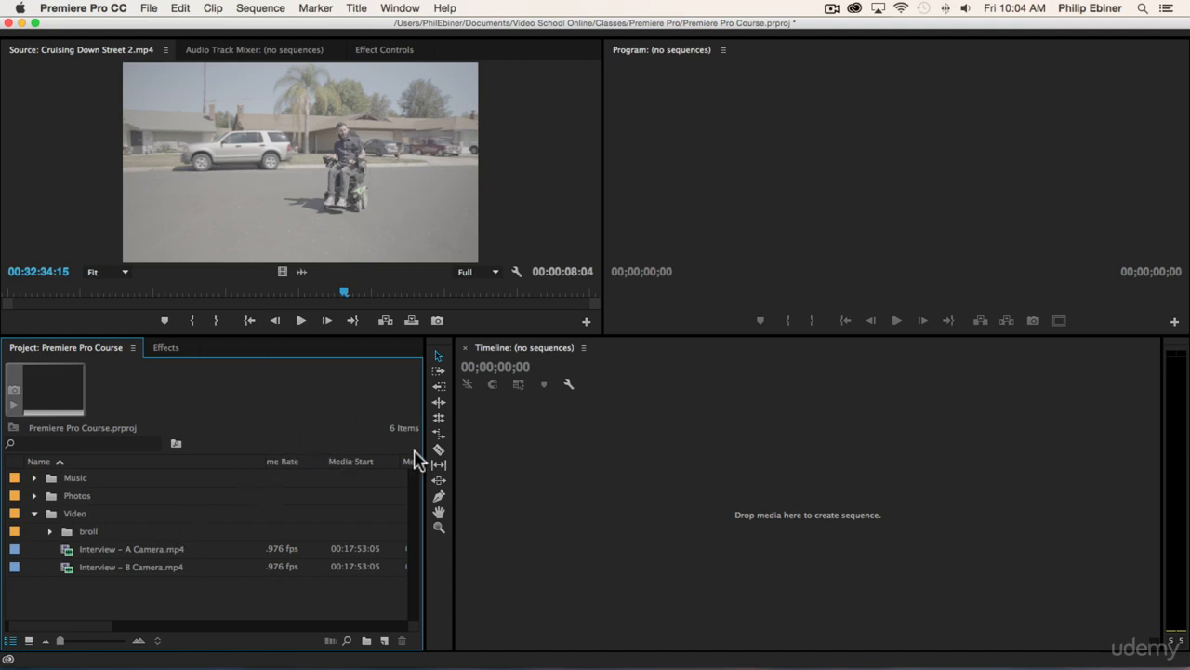
- Create a new bin named interview inside the Video bin
left_click(68, 516)
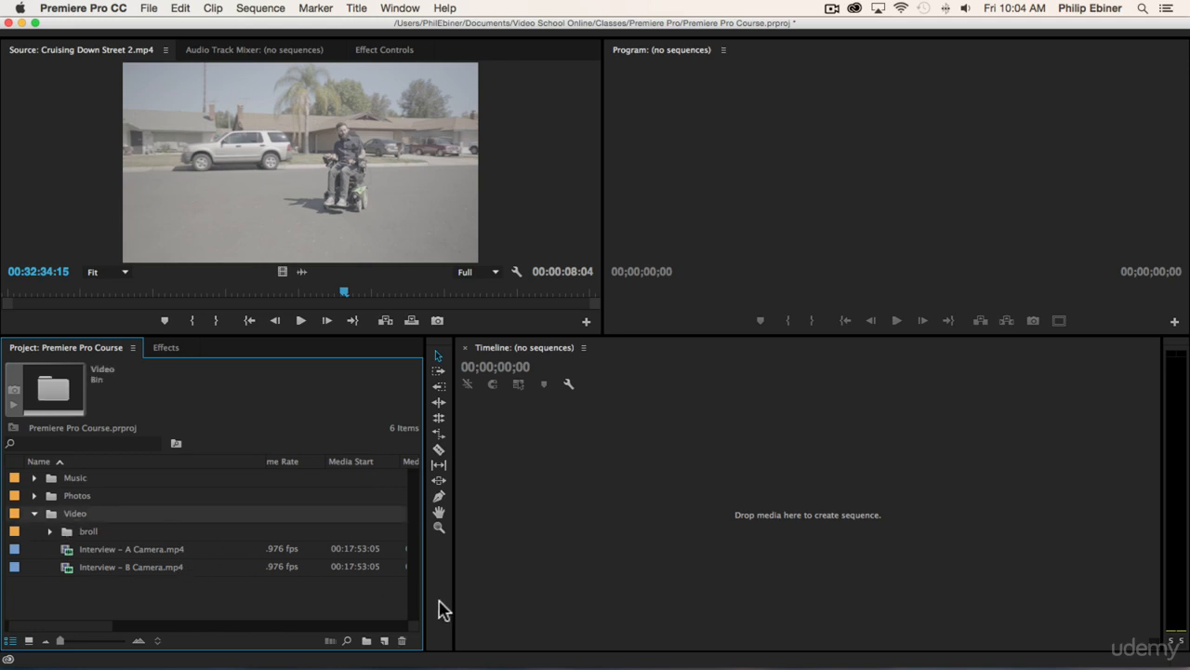
left_click(368, 641)
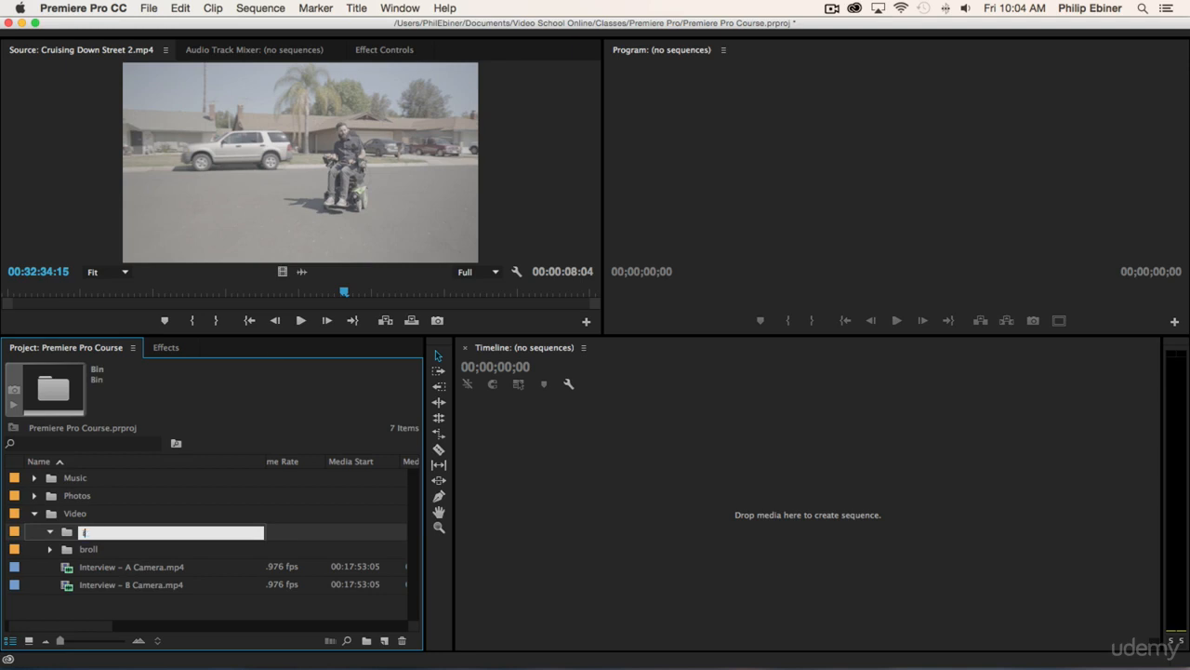
type("interview")
key("Tab")
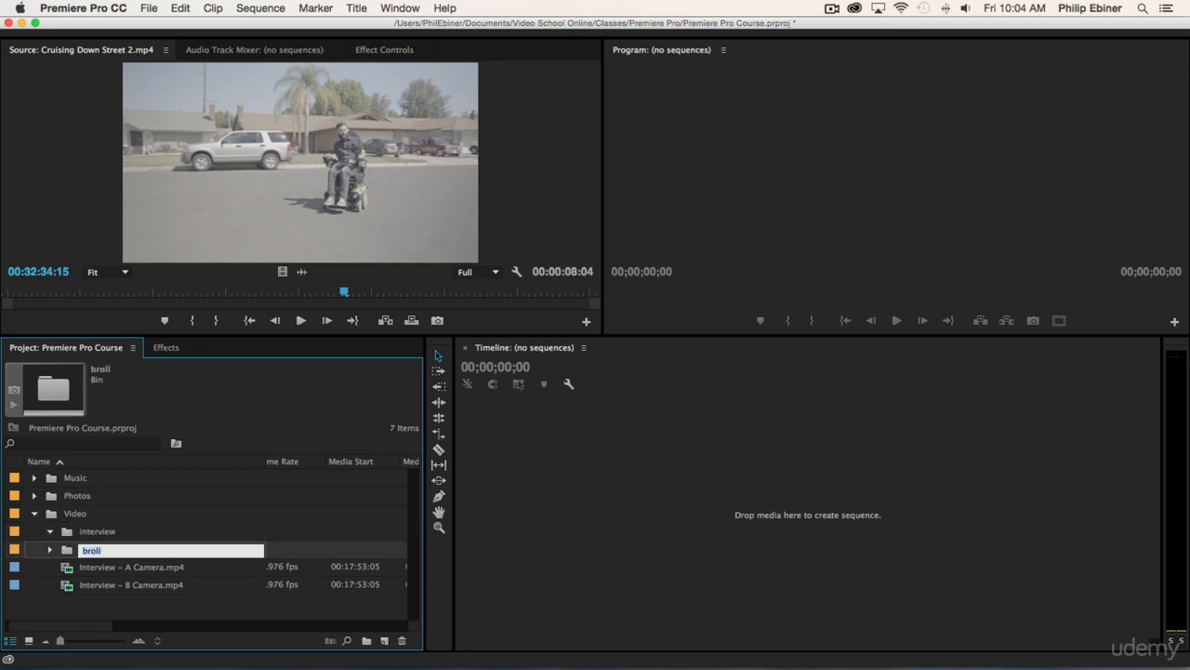
- Move both Interview camera clips into the interview bin and collapse the interview and Video bins
left_click_drag(115, 605, 93, 540)
left_click(49, 531)
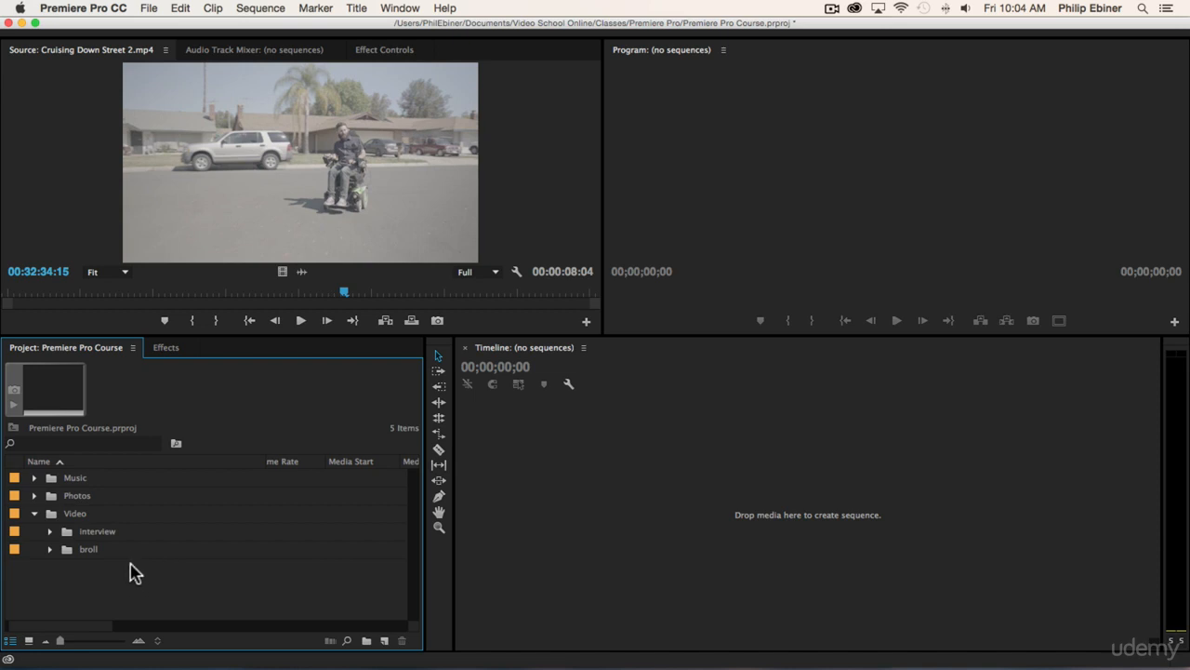
left_click(34, 513)
- Review the Music, Photos and Video Clips subfolders of Resources in Finder and return to Premiere Pro
key("super+Tab")
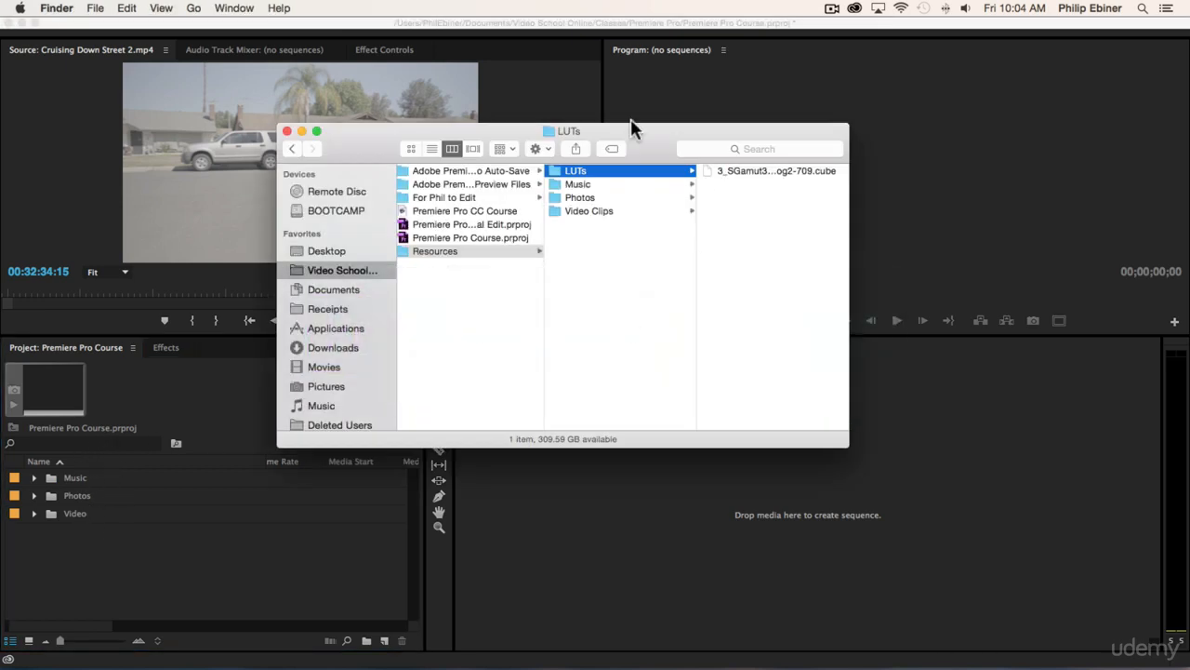
left_click(582, 184)
left_click(582, 197)
left_click(587, 210)
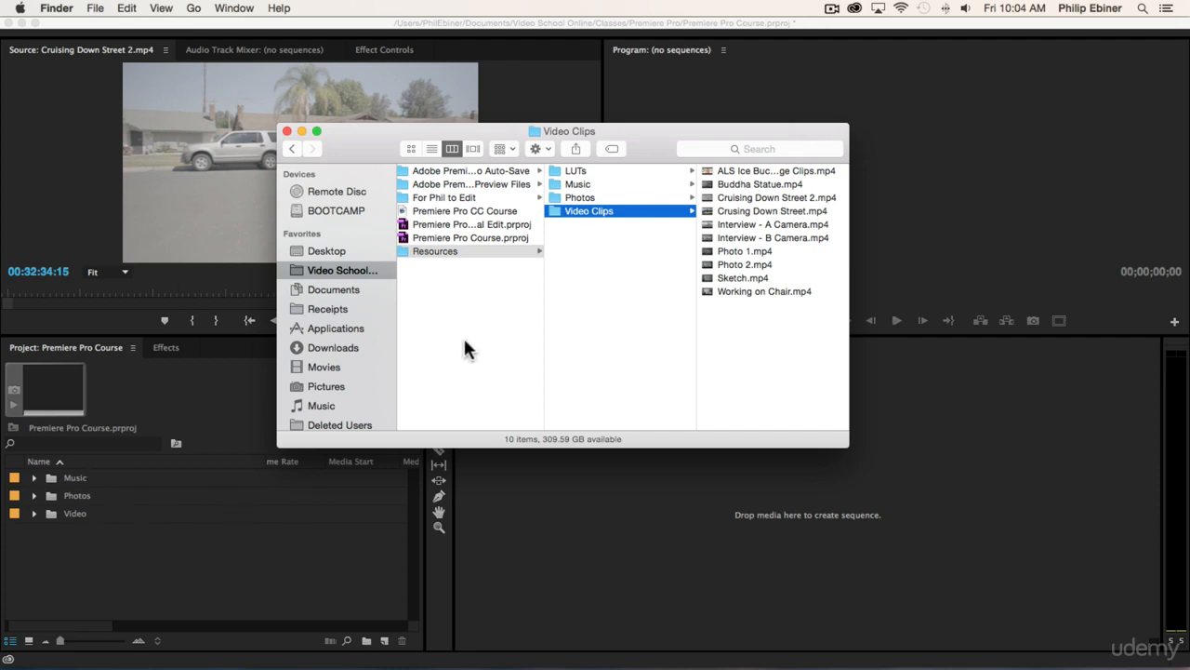
left_click(584, 248)
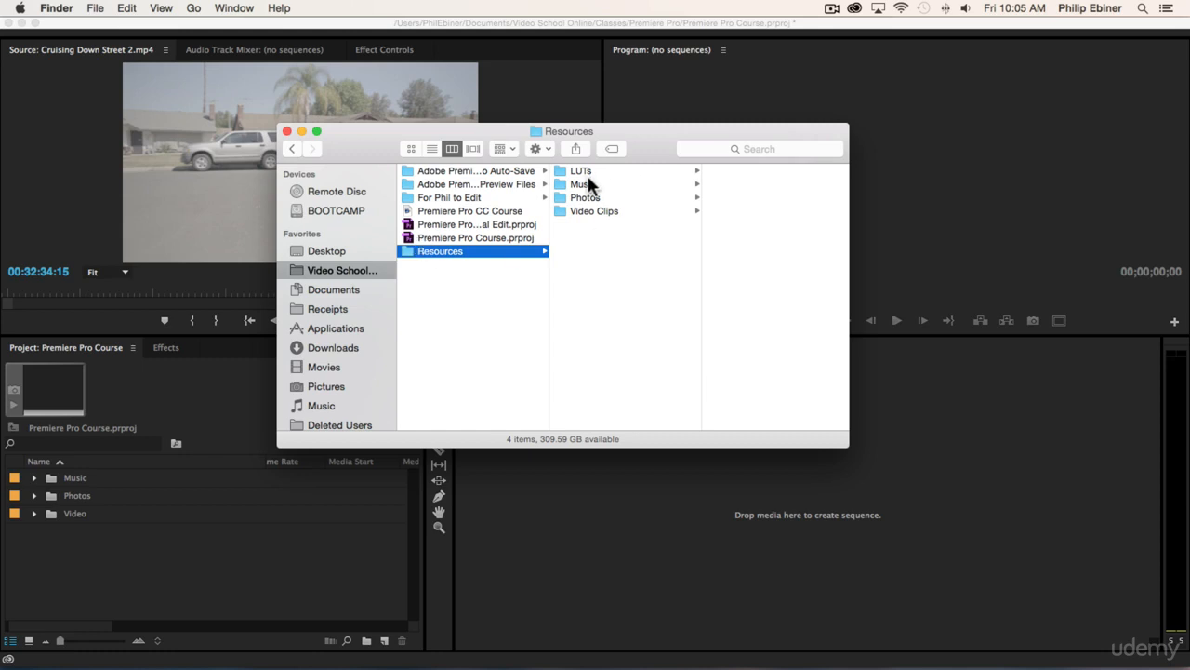
left_click(160, 556)
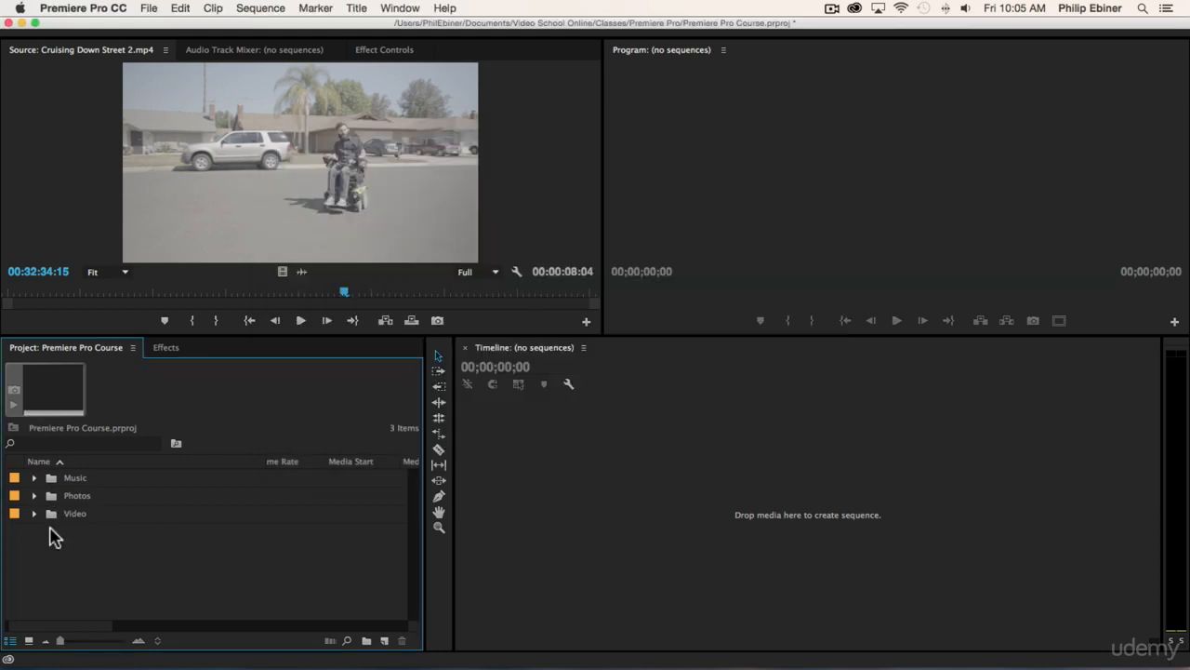
- Expand the Video and broll bins and preview the Photo 1.mp4 and Photo 2.mp4 clips in the Source monitor
left_click(34, 513)
left_click(51, 550)
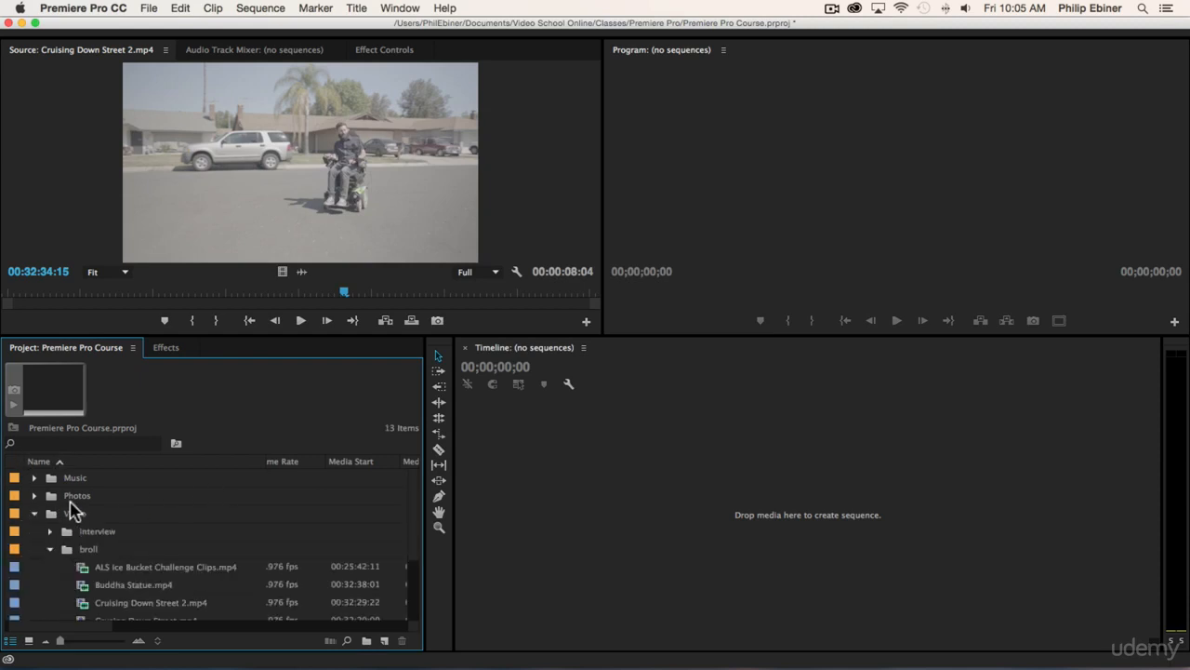
scroll(144, 532, "down", 3)
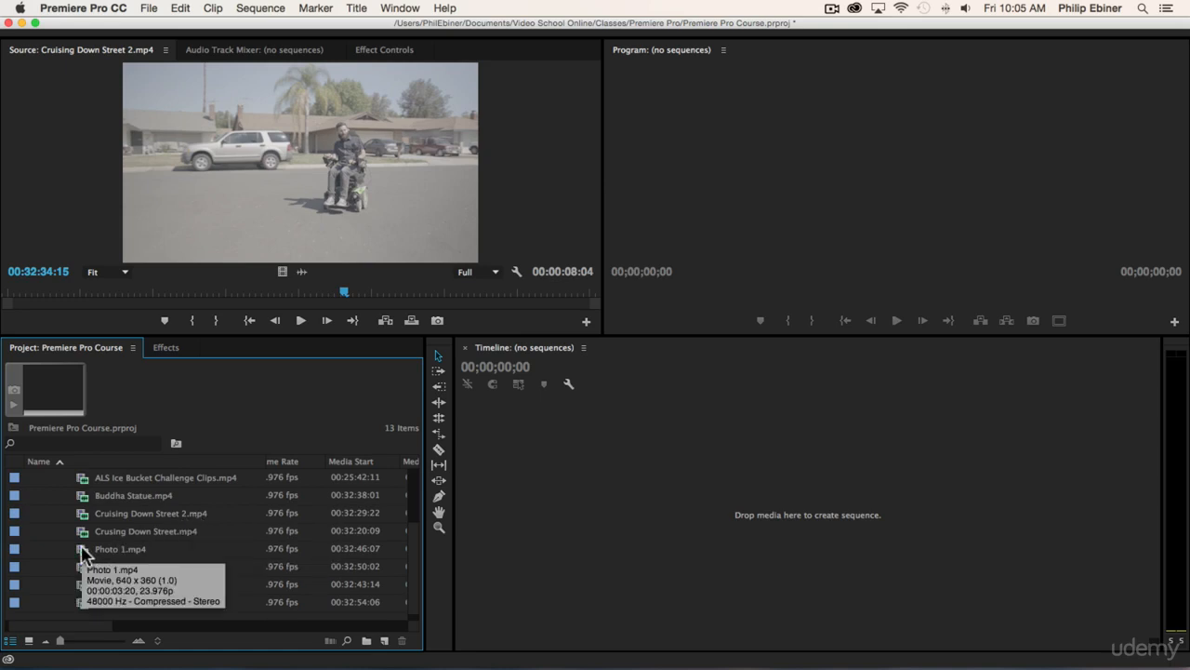
double_click(110, 549)
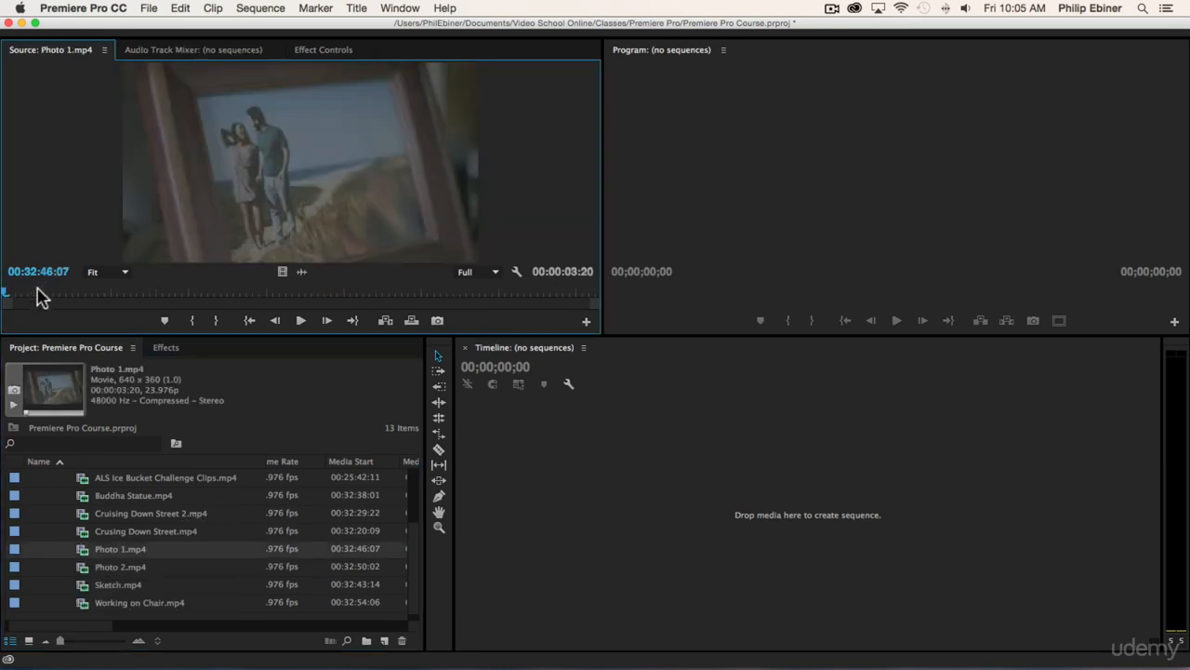
left_click(114, 566)
double_click(114, 567)
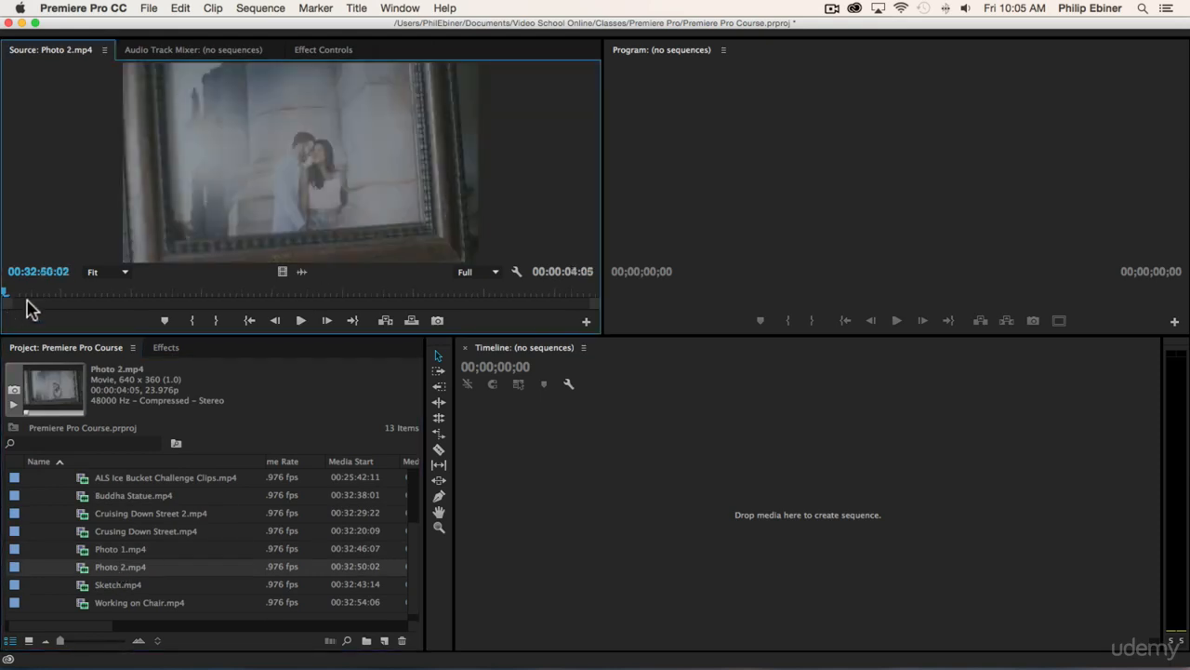
- Preview Photo 1.mp4 again and rename it as "Photo of", the couple's first names and "at beach"
double_click(83, 550)
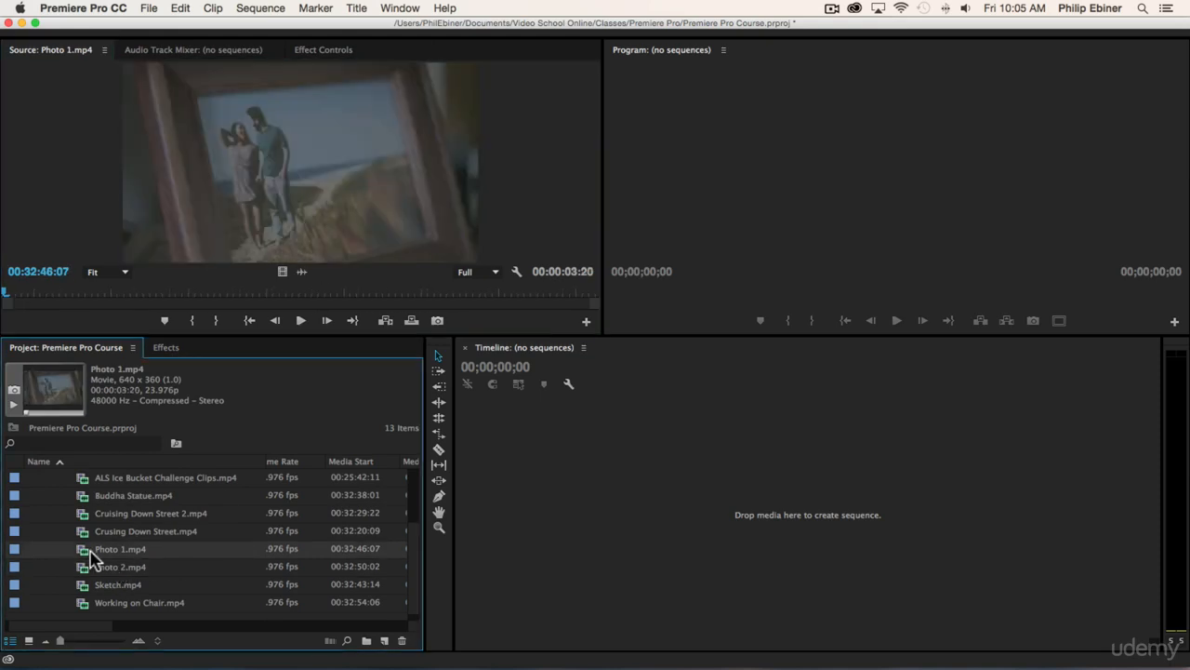
left_click(209, 550)
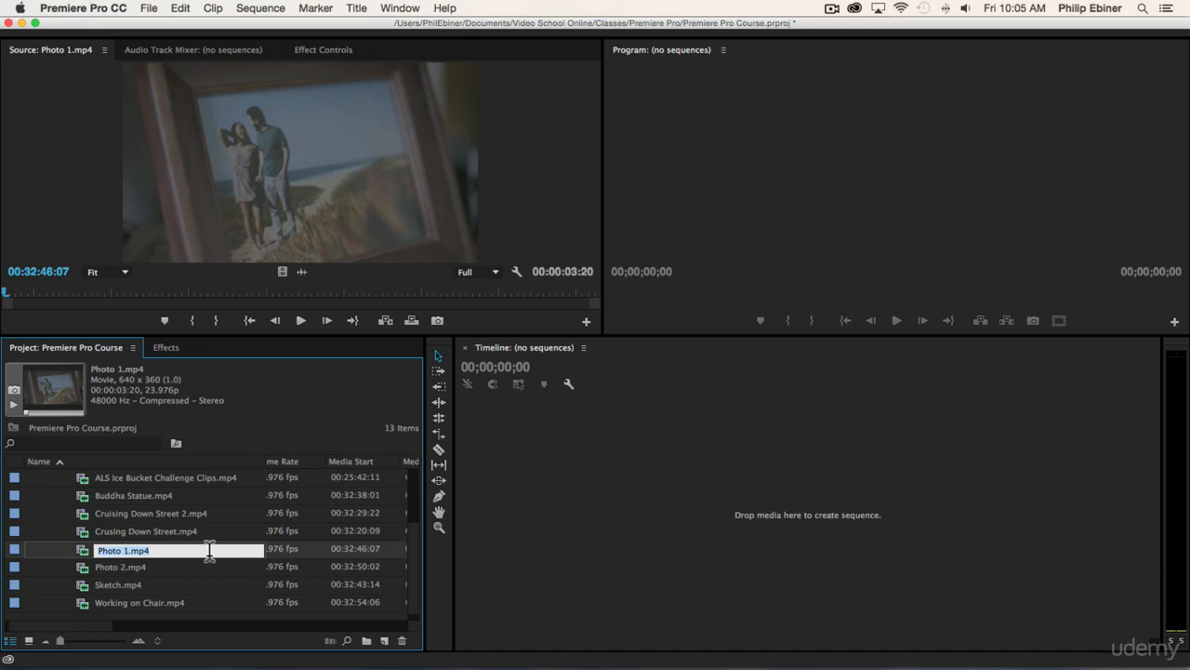
type("P")
type("hony and Laarne at beac")
key("Tab")
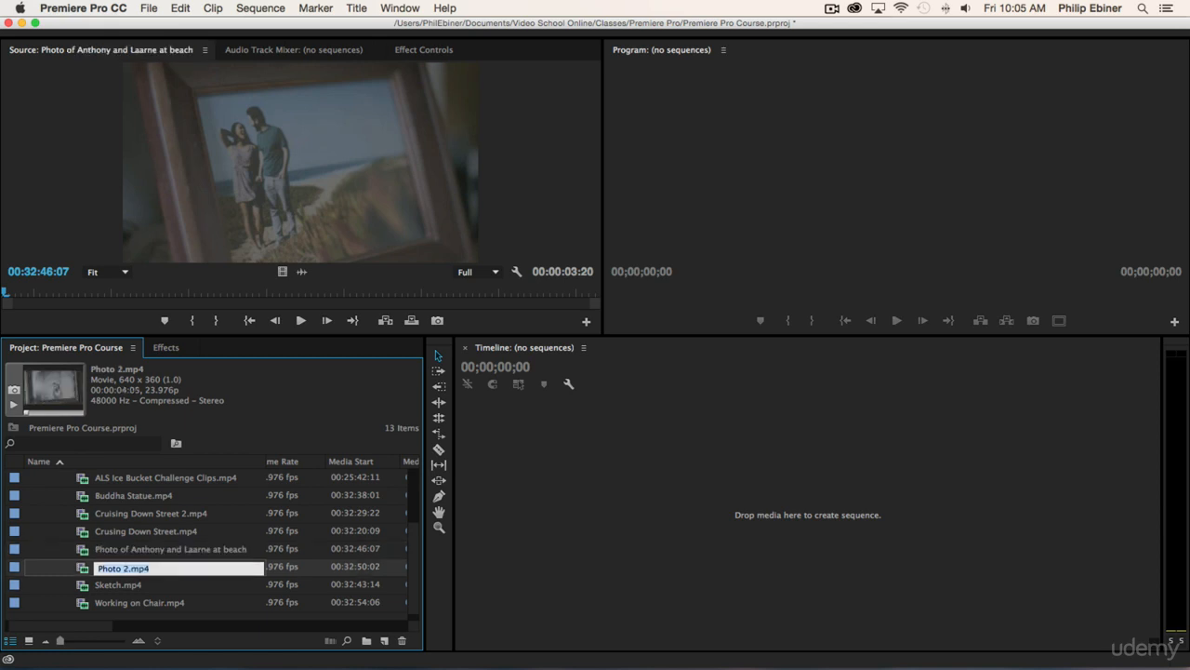
- Preview Photo 2.mp4 and rename it as "Photo of", the couple's first names and "in front of building"
double_click(83, 569)
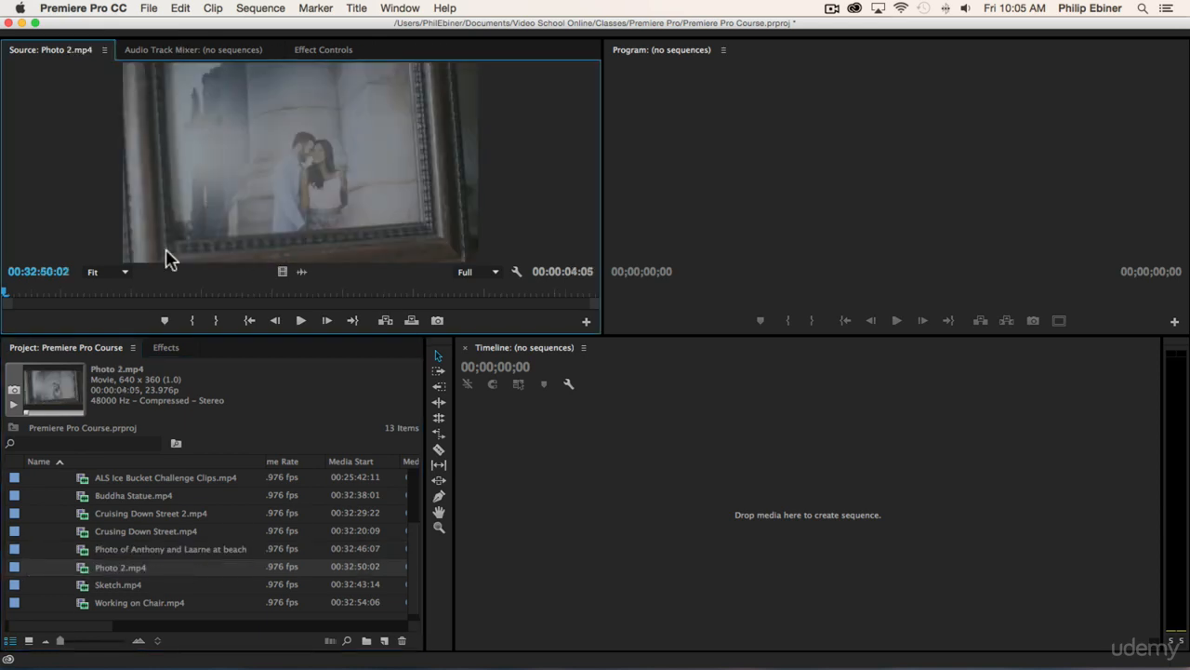
left_click(115, 566)
type("Pho")
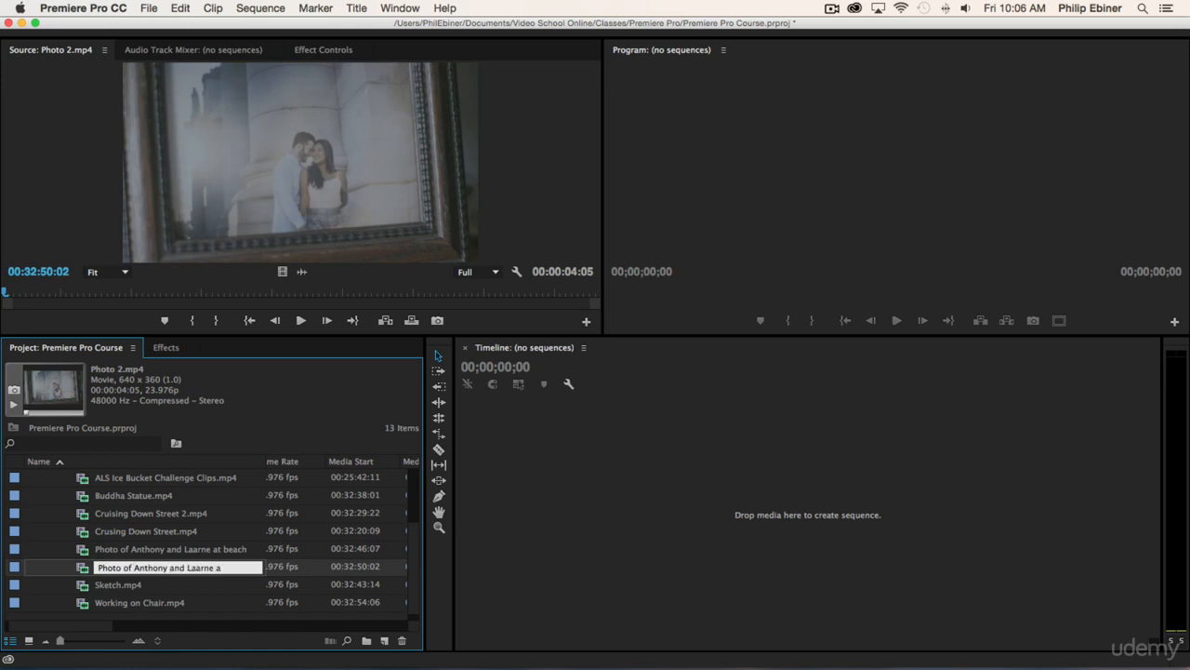
type("to of Anthony and Laarne in front of building")
key("Tab")
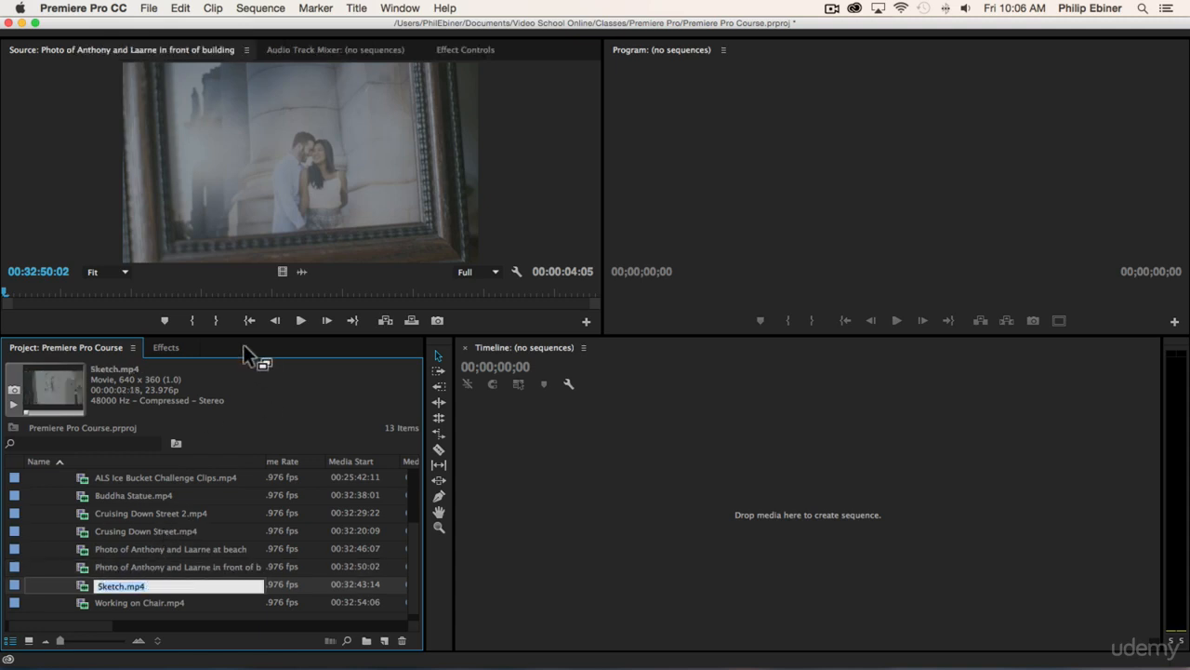
- Examine the names and metadata columns, such as Frame Rate and Media Start, of the clips in the broll bin
scroll(164, 519, "up", 3)
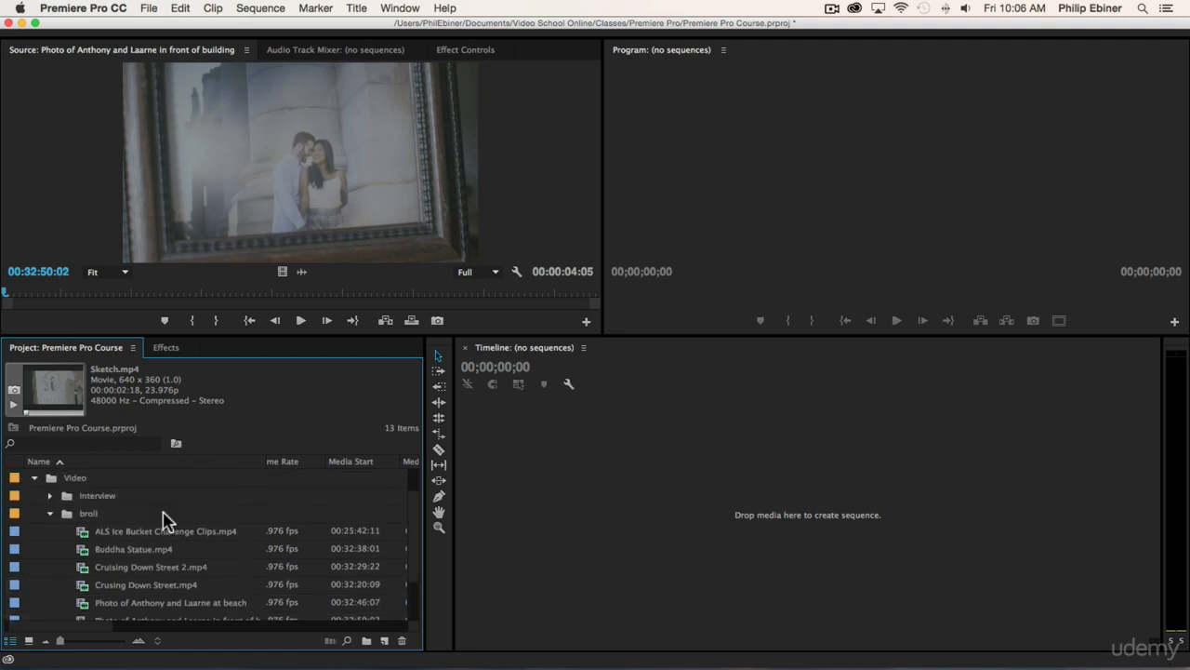
scroll(160, 520, "down", 3)
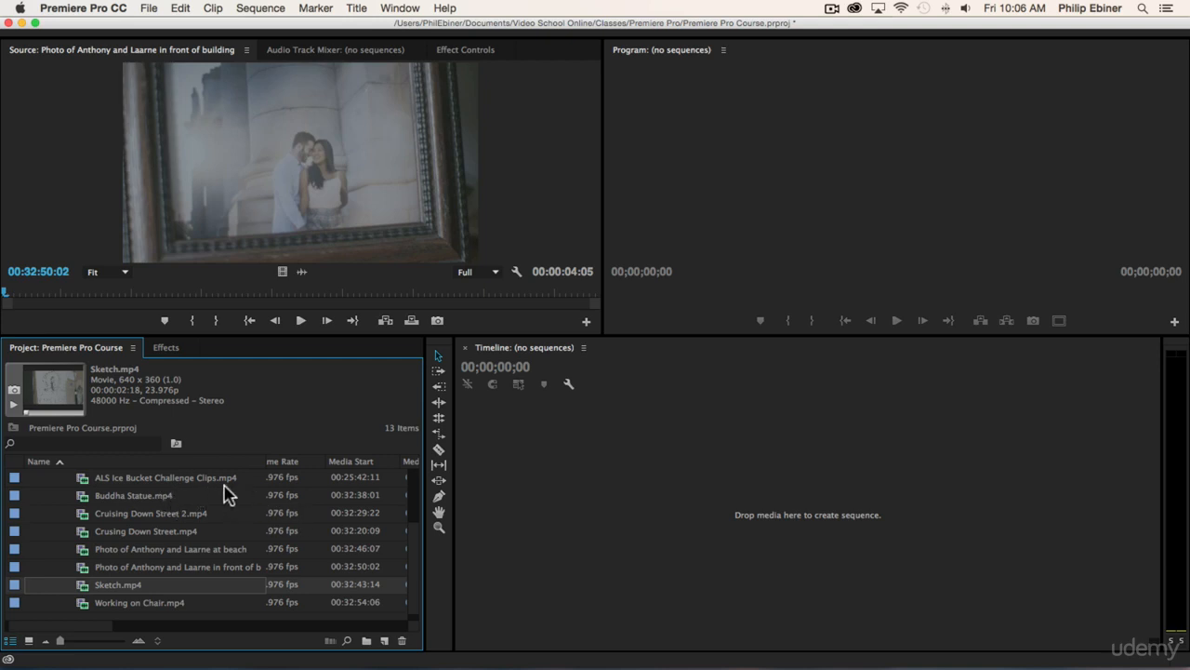
scroll(226, 493, "right", 3)
scroll(226, 493, "left", 3)
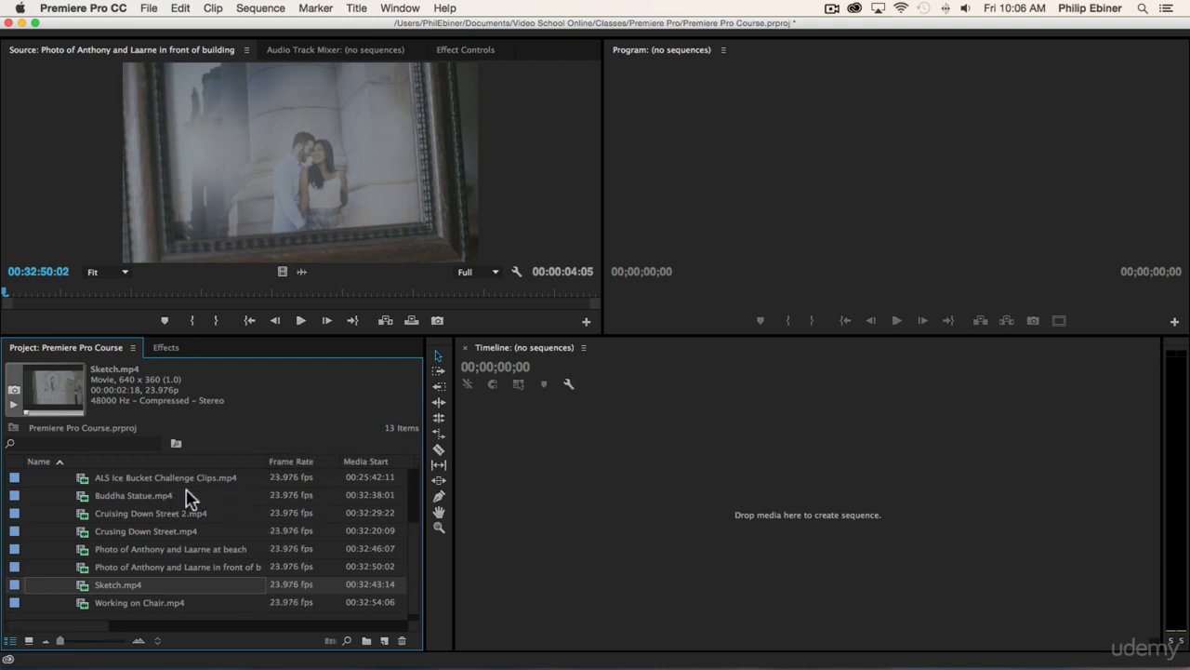
scroll(186, 498, "up", 2)
scroll(186, 498, "down", 1)
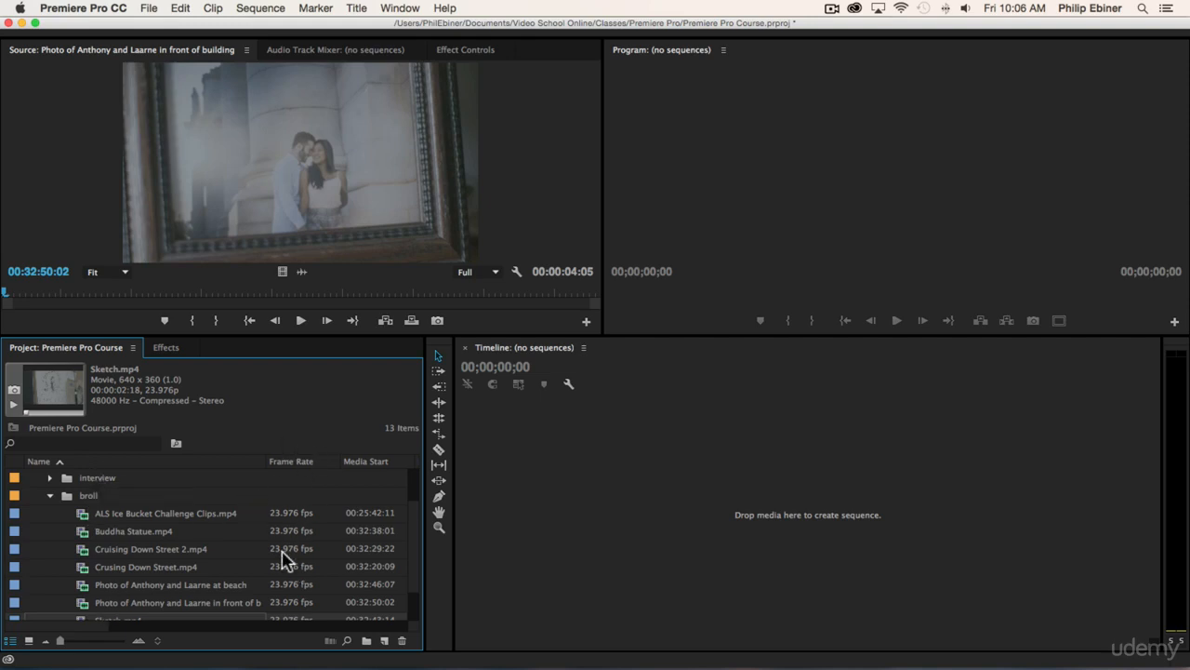
scroll(339, 560, "down", 2)
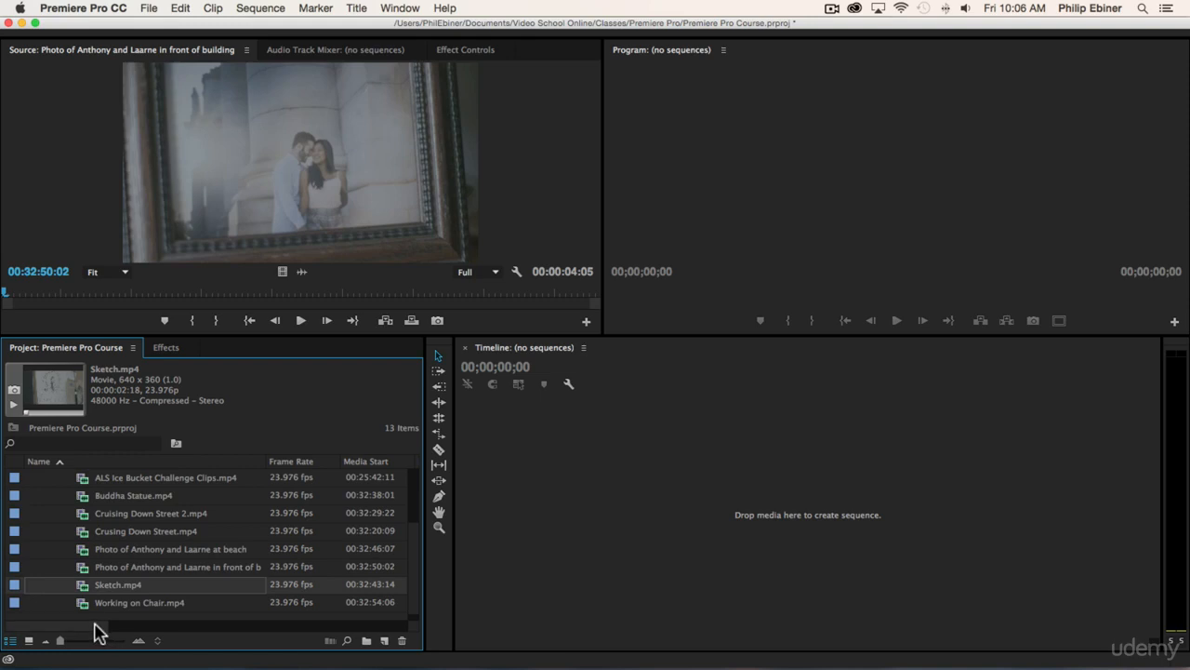
left_click_drag(96, 630, 120, 630)
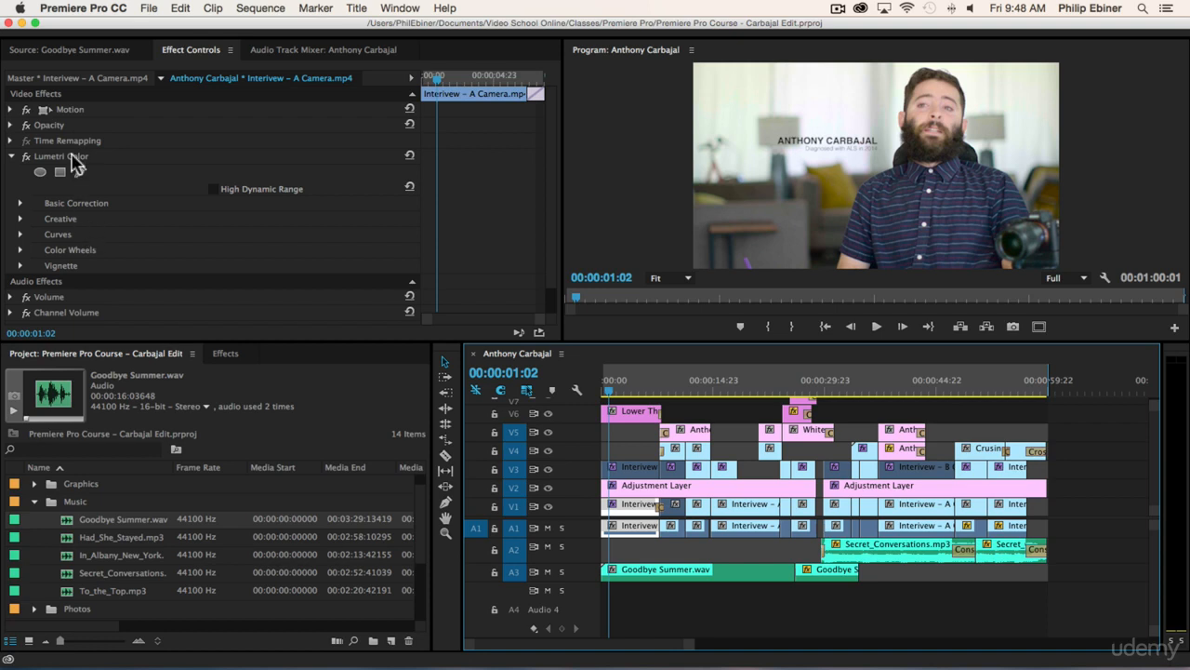
- Select the interview clip's Lumetri Color effect, look over the effects categories and return to the project's media list
left_click(74, 158)
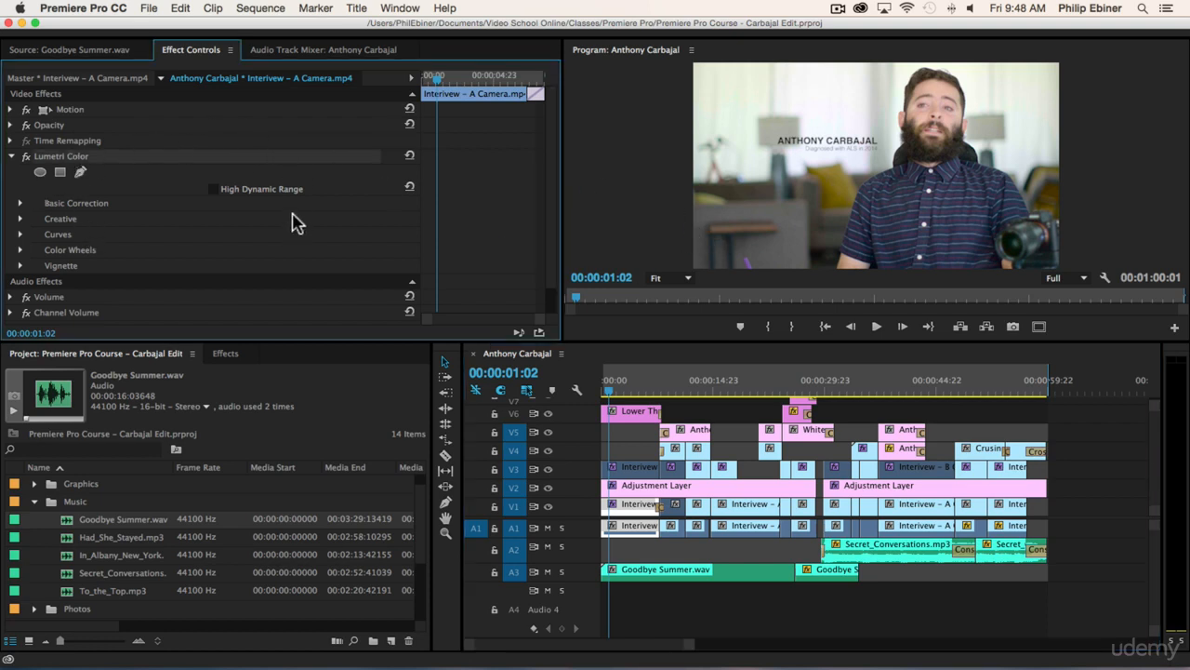
left_click(228, 353)
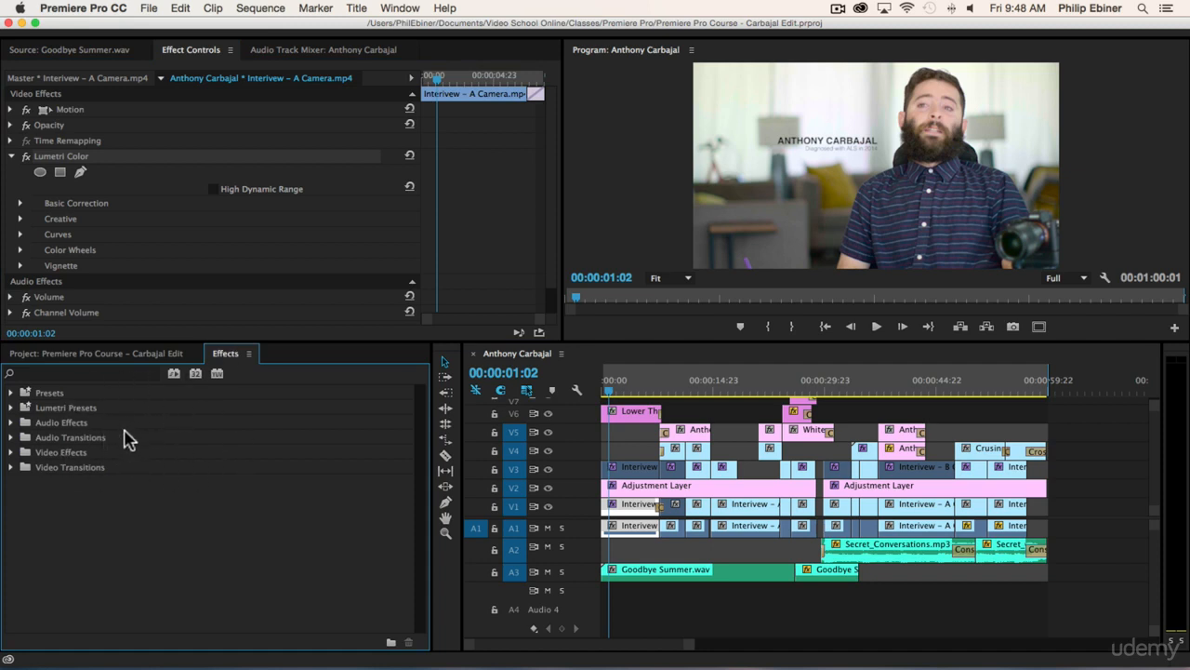
left_click(113, 354)
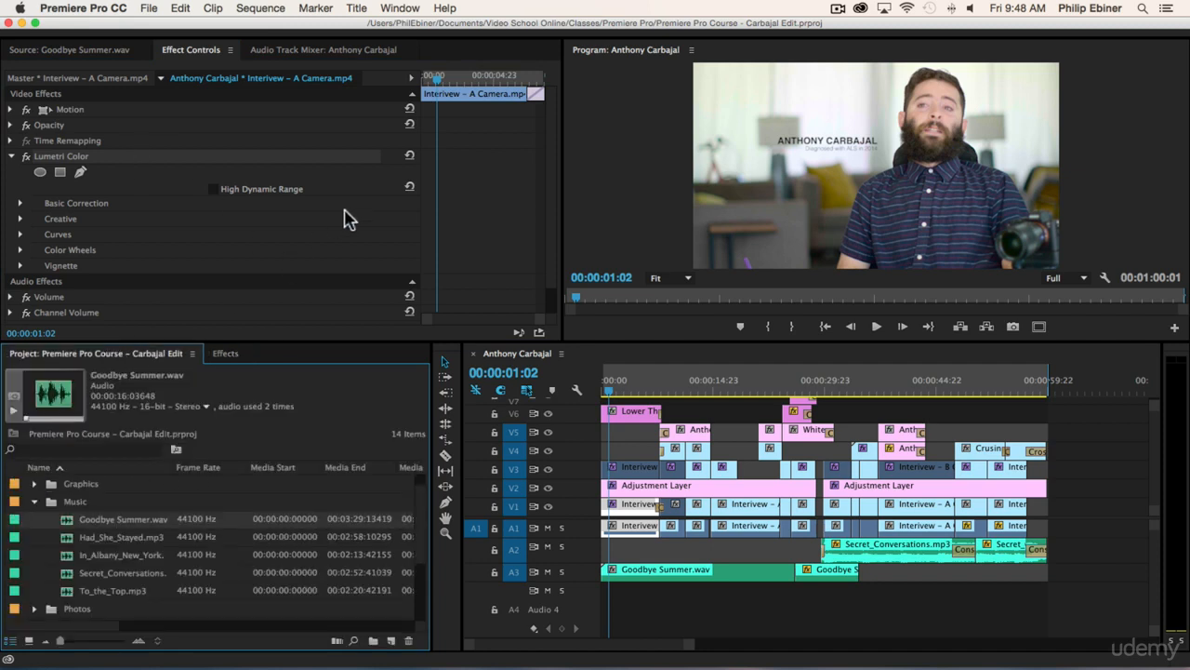